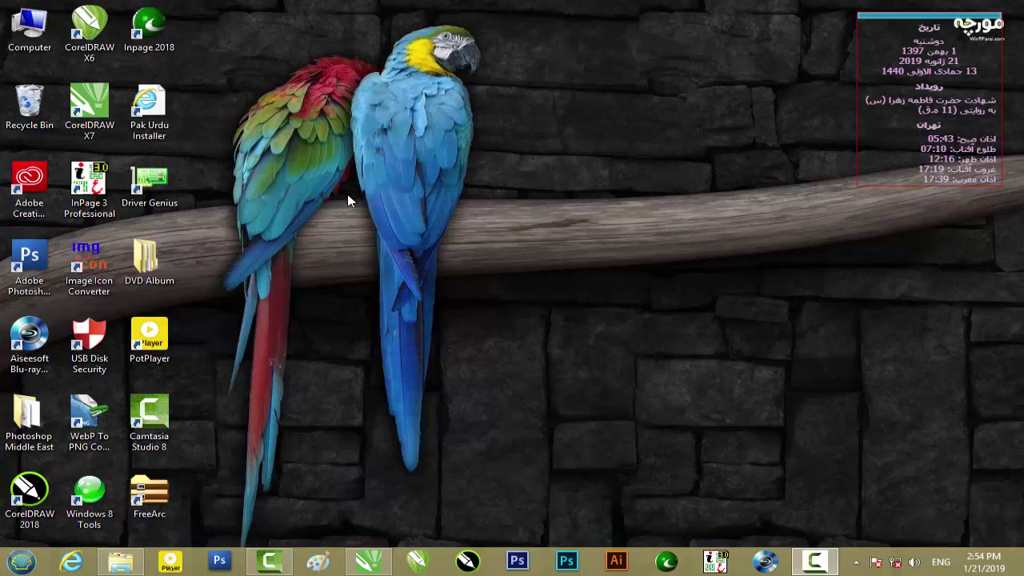
pyautogui.rightClick(349, 200)
pyautogui.click(373, 236)
pyautogui.rightClick(373, 233)
pyautogui.click(424, 274)
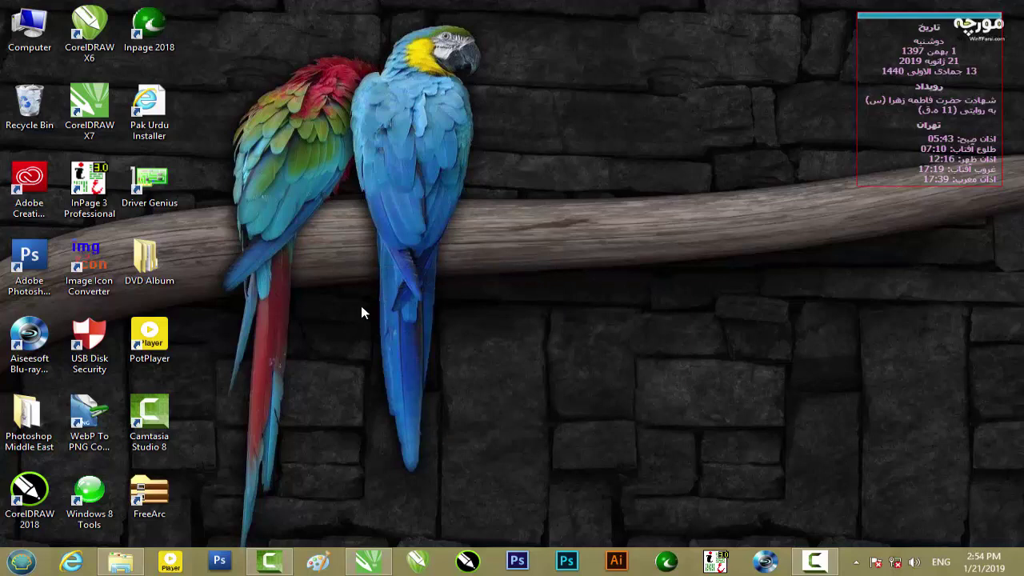
# Open the Mobile 2 folder inside folder 3 of DVD Album
pyautogui.doubleClick(149, 258)
pyautogui.doubleClick(309, 144)
pyautogui.doubleClick(293, 233)
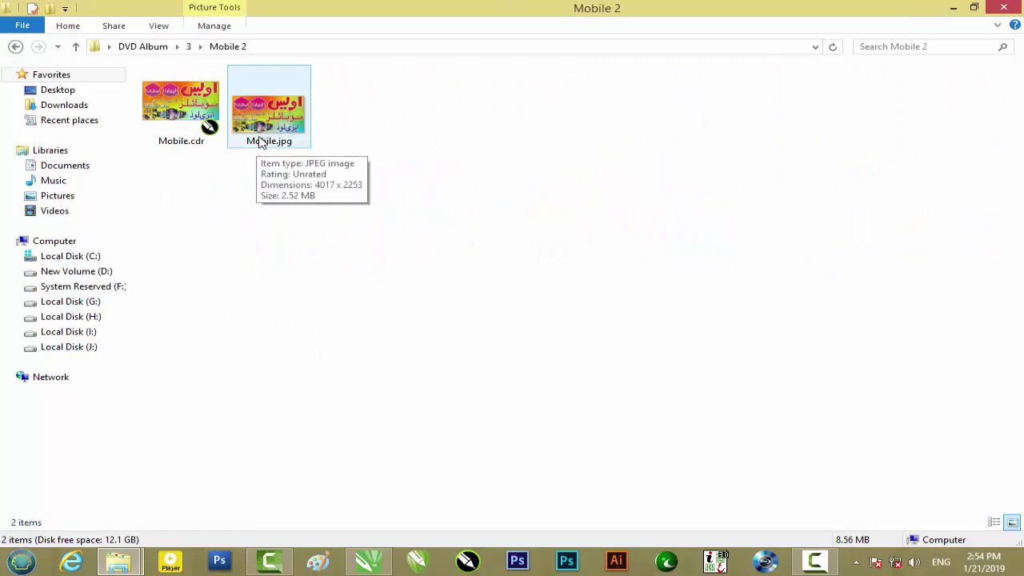
# Preview Mobile.jpg at different magnifications to see the finished banner, and close the preview
pyautogui.doubleClick(258, 145)
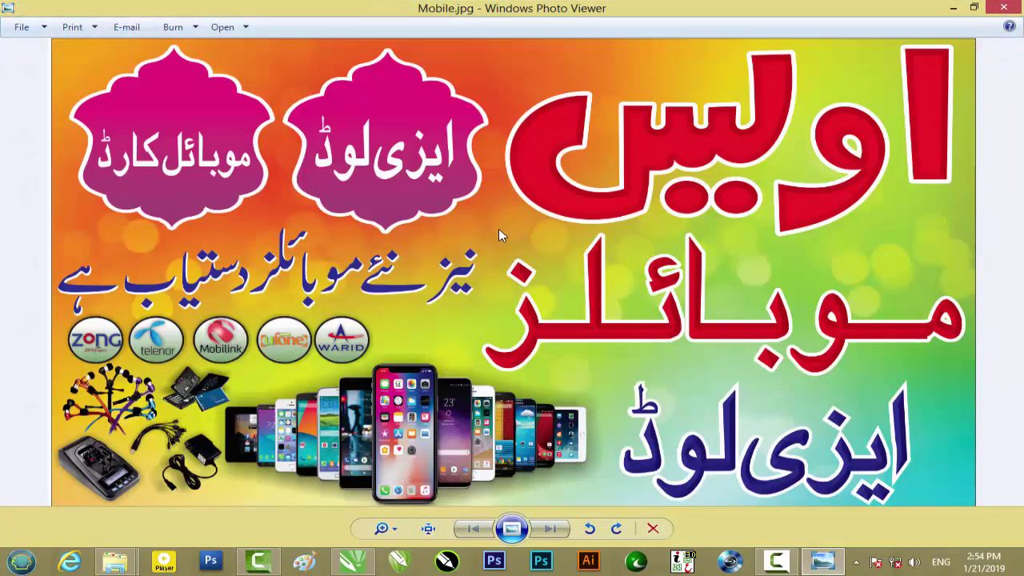
pyautogui.scroll(2, 499, 231)
pyautogui.scroll(-2, 498, 230)
pyautogui.scroll(1, 373, 366)
pyautogui.scroll(-1, 373, 365)
pyautogui.click(1007, 6)
# Import Mobile.cdr from the Mobile 2 folder into the Untitled-1 document in CorelDRAW X7
pyautogui.moveTo(184, 137); pyautogui.dragTo(480, 311)
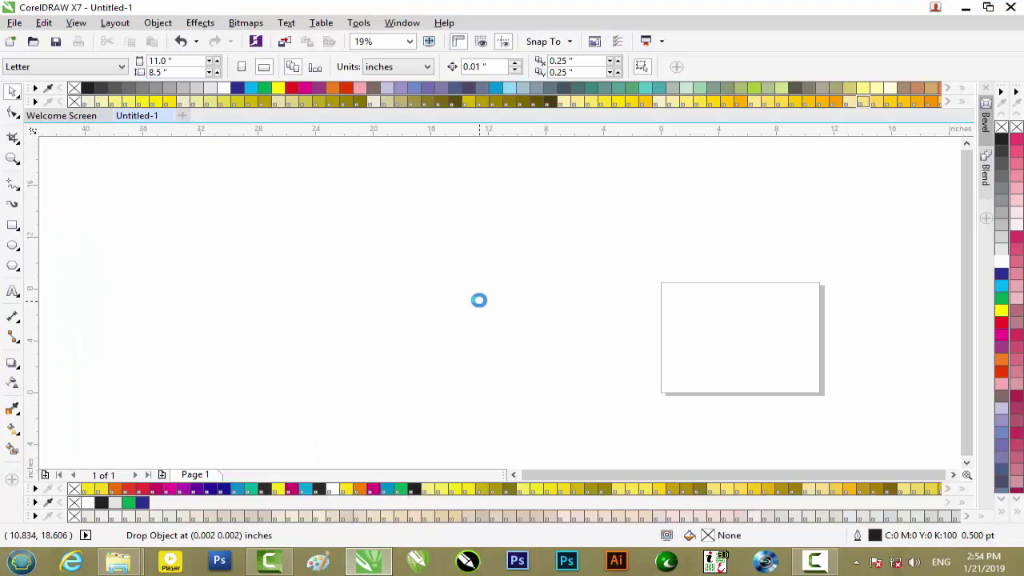
pyautogui.click(510, 70)
pyautogui.click(481, 192)
pyautogui.scroll(3, 504, 302)
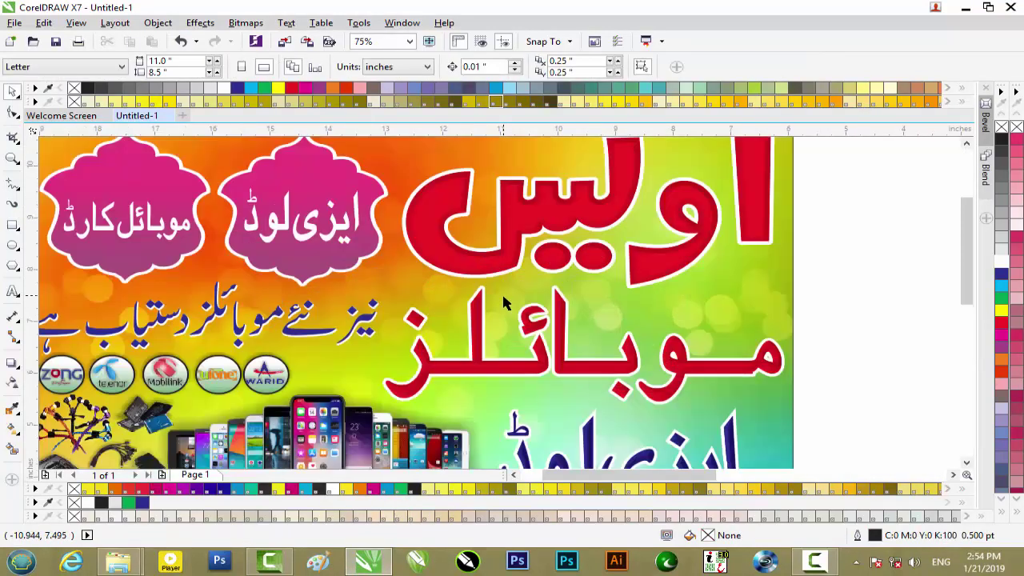
# Examine the imported banner's overall layout, its Zong logo, accessory pictures and clipped background
pyautogui.scroll(-1, 504, 302)
pyautogui.scroll(1, 400, 304)
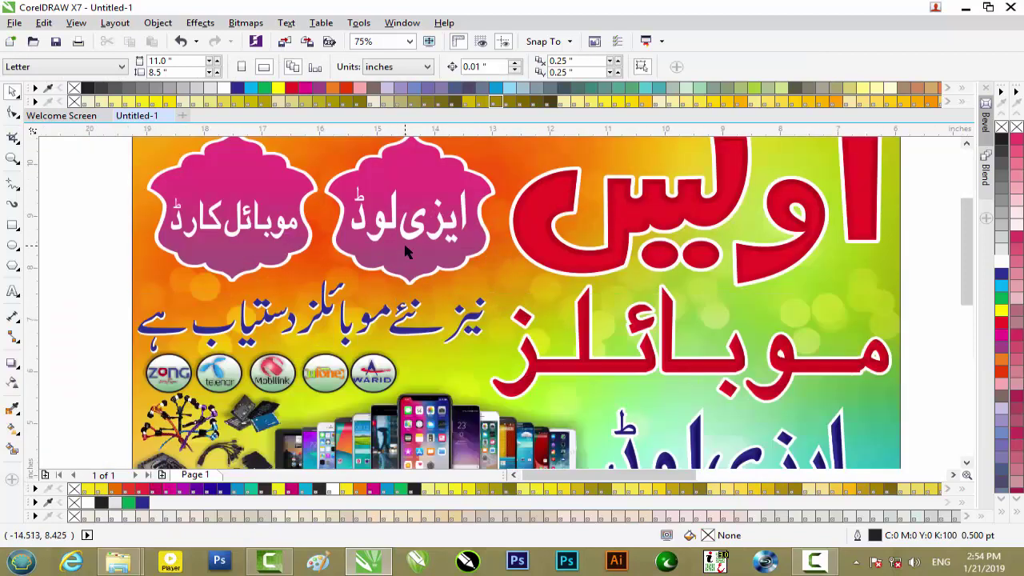
pyautogui.scroll(-1, 405, 249)
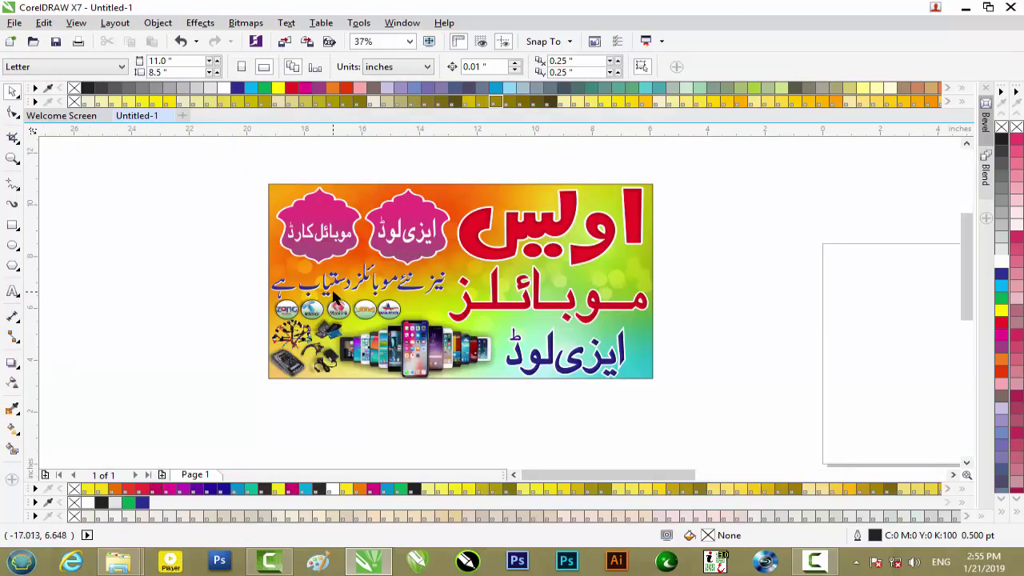
pyautogui.scroll(2, 335, 296)
pyautogui.scroll(-1, 334, 302)
pyautogui.click(251, 331)
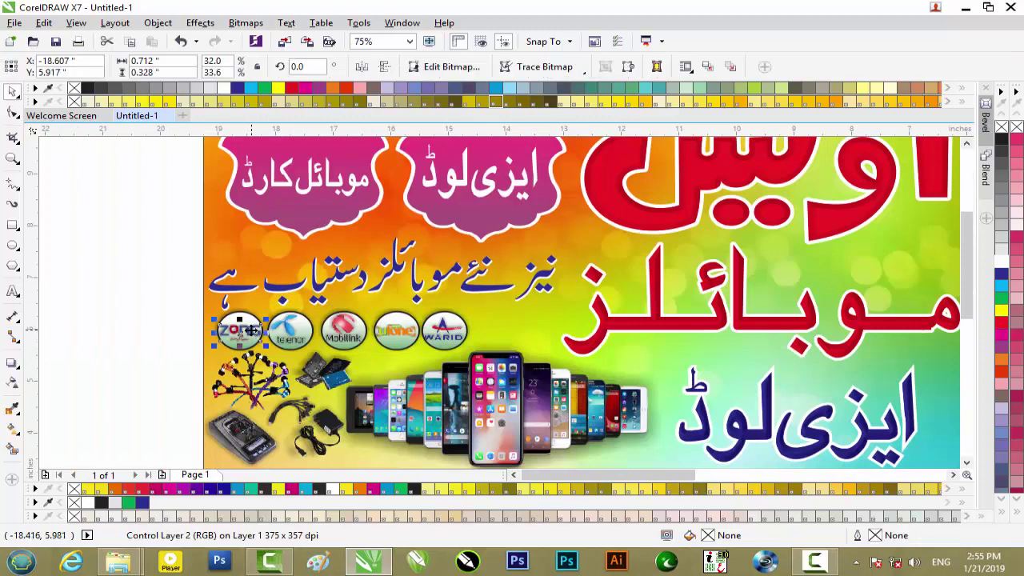
pyautogui.click(281, 375)
pyautogui.click(347, 382)
pyautogui.click(586, 275)
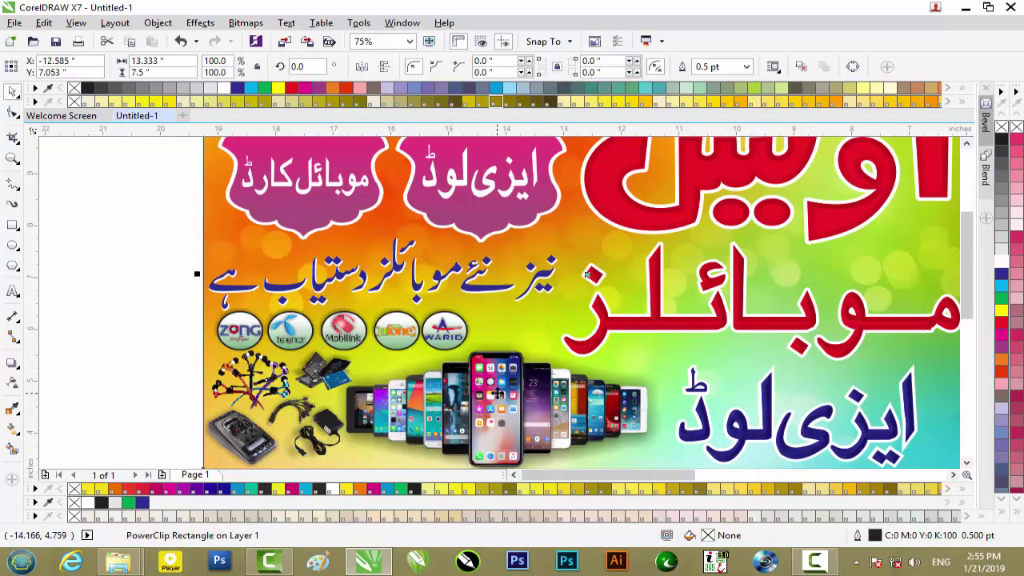
pyautogui.scroll(-1, 498, 394)
pyautogui.scroll(1, 497, 393)
pyautogui.scroll(-1, 498, 394)
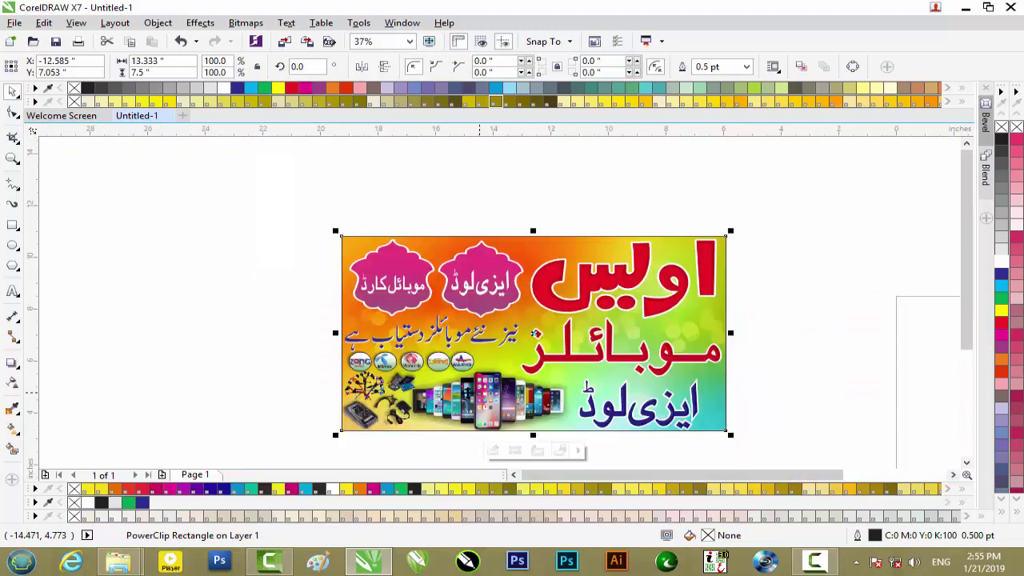
pyautogui.click(224, 360)
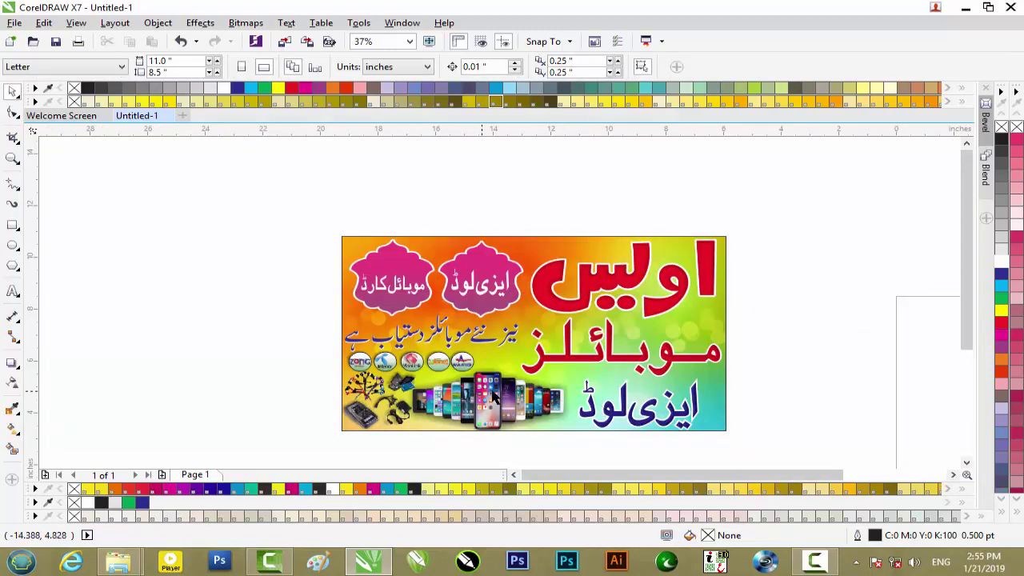
# Check the Warid, Ufone, Mobilink, Telenor and Zong logos one by one as separate objects in the banner
pyautogui.scroll(1, 494, 395)
pyautogui.scroll(1, 477, 398)
pyautogui.scroll(-1, 478, 398)
pyautogui.click(432, 342)
pyautogui.keyDown('alt'); pyautogui.click(432, 342); pyautogui.keyUp('alt')
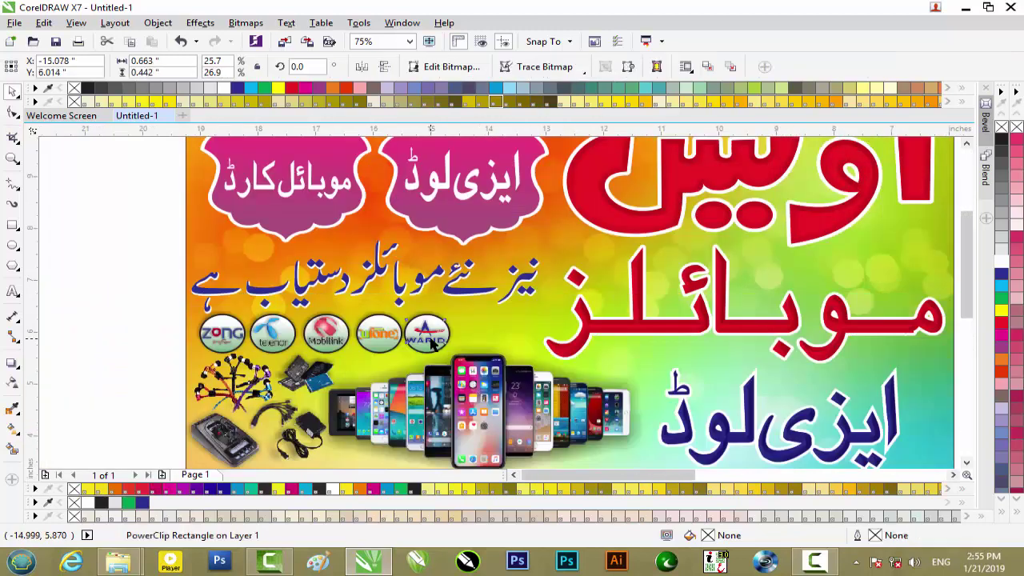
pyautogui.keyDown('alt'); pyautogui.click(376, 335); pyautogui.keyUp('alt')
pyautogui.keyDown('alt'); pyautogui.click(328, 334); pyautogui.keyUp('alt')
pyautogui.keyDown('alt'); pyautogui.click(273, 335); pyautogui.keyUp('alt')
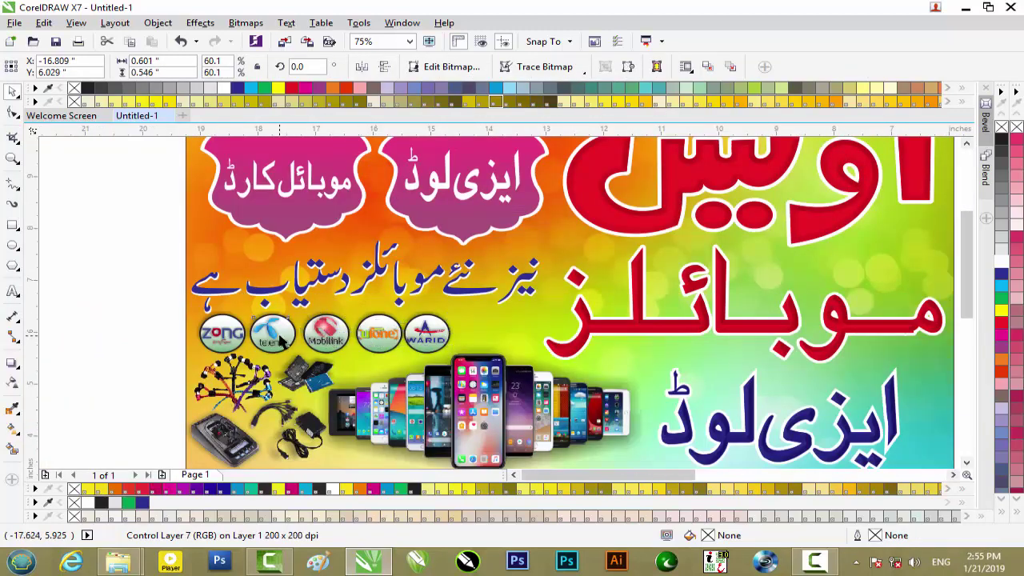
pyautogui.keyDown('alt'); pyautogui.click(224, 334); pyautogui.keyUp('alt')
# Check the earphones, charger, cable and battery pictures below the network logos as separate objects
pyautogui.keyDown('alt'); pyautogui.click(250, 381); pyautogui.keyUp('alt')
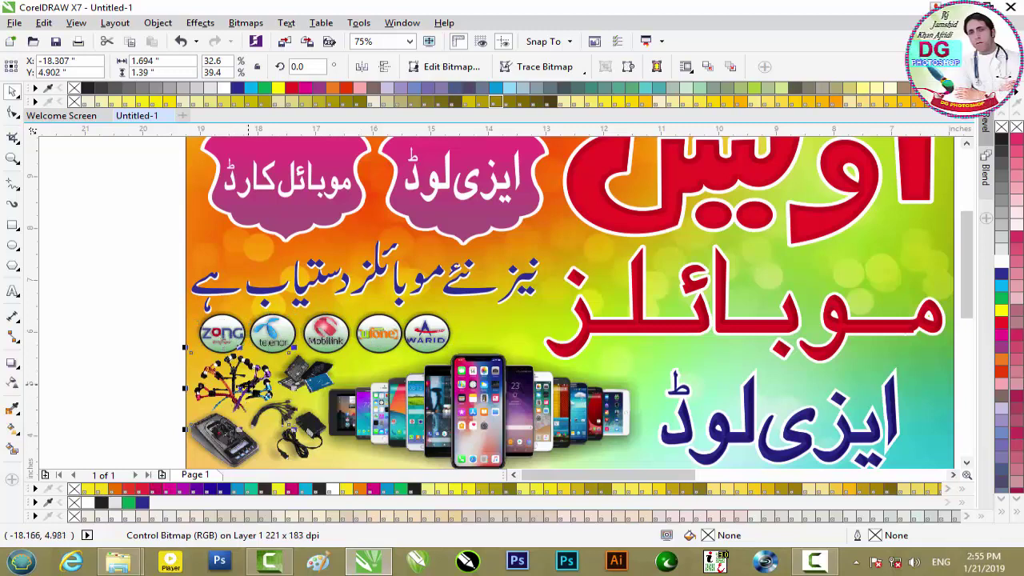
pyautogui.click(242, 443)
pyautogui.click(313, 437)
pyautogui.click(315, 381)
# Examine the bevel effect on the blue ایزی لوڈ text in the banner's lower part
pyautogui.moveTo(661, 473); pyautogui.dragTo(689, 476)
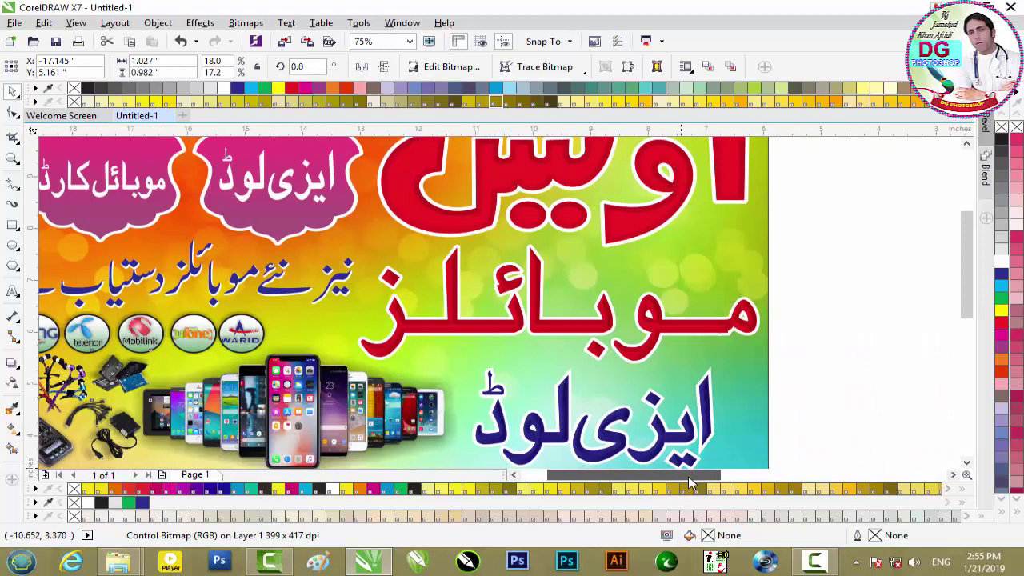
pyautogui.click(658, 452)
pyautogui.scroll(2, 621, 409)
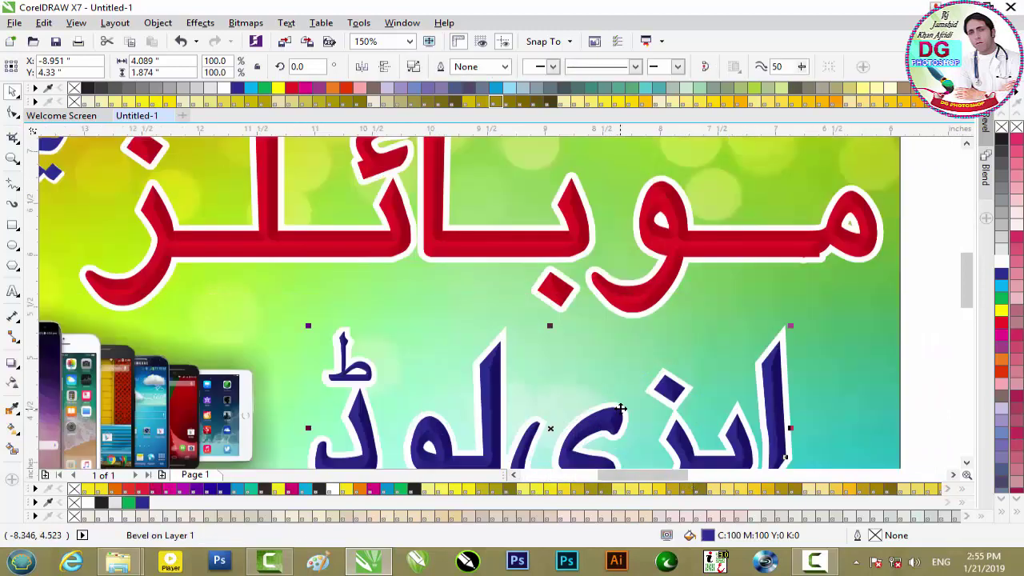
pyautogui.scroll(-2, 621, 409)
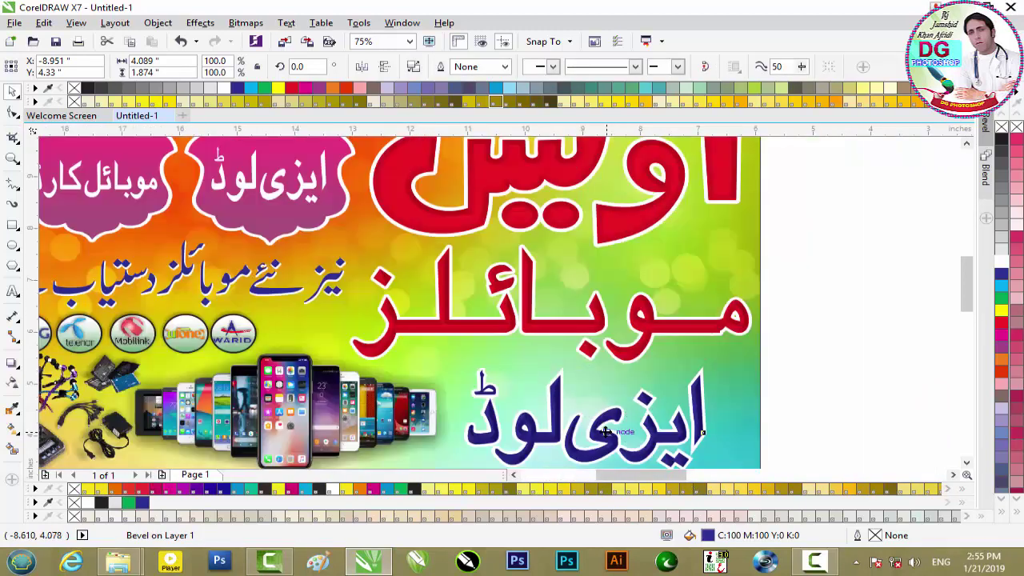
pyautogui.scroll(2, 627, 416)
pyautogui.scroll(2, 606, 432)
pyautogui.scroll(-4, 606, 432)
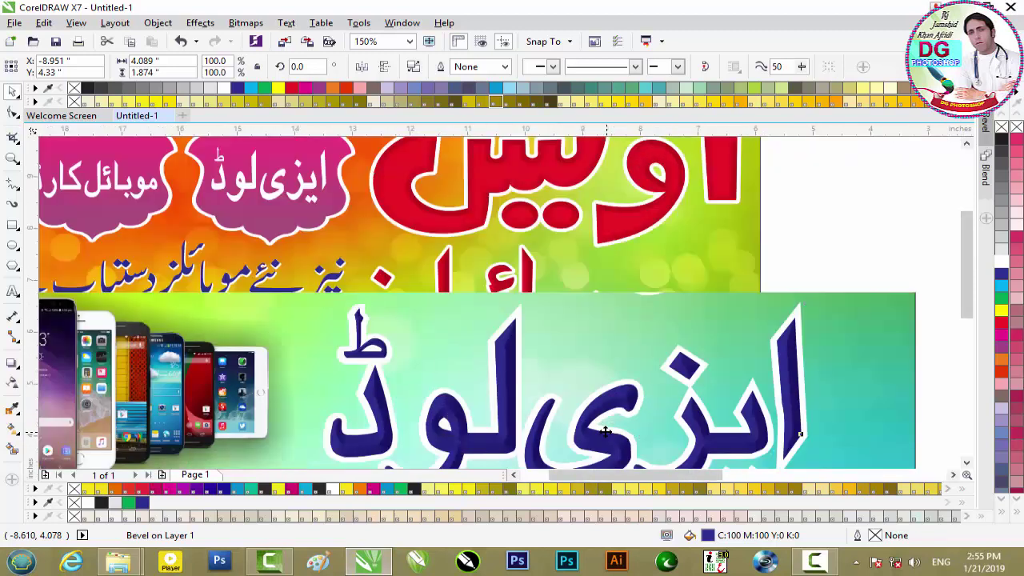
pyautogui.scroll(-1, 605, 410)
pyautogui.scroll(1, 606, 411)
pyautogui.scroll(-1, 602, 411)
pyautogui.scroll(1, 601, 411)
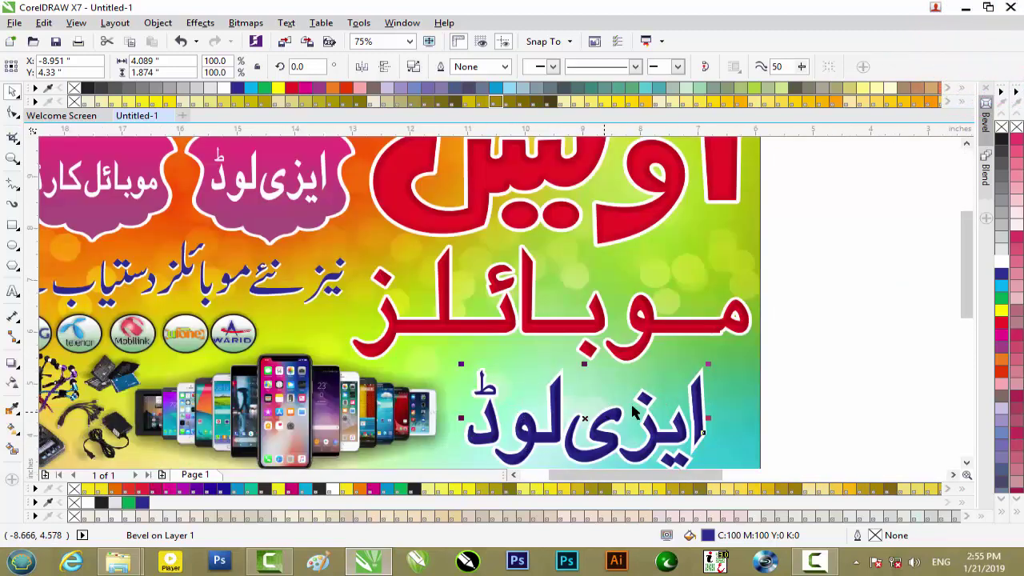
# Examine the pink badges and the bevelled edges of the large red headline against the whole banner
pyautogui.click(841, 405)
pyautogui.scroll(-1, 624, 414)
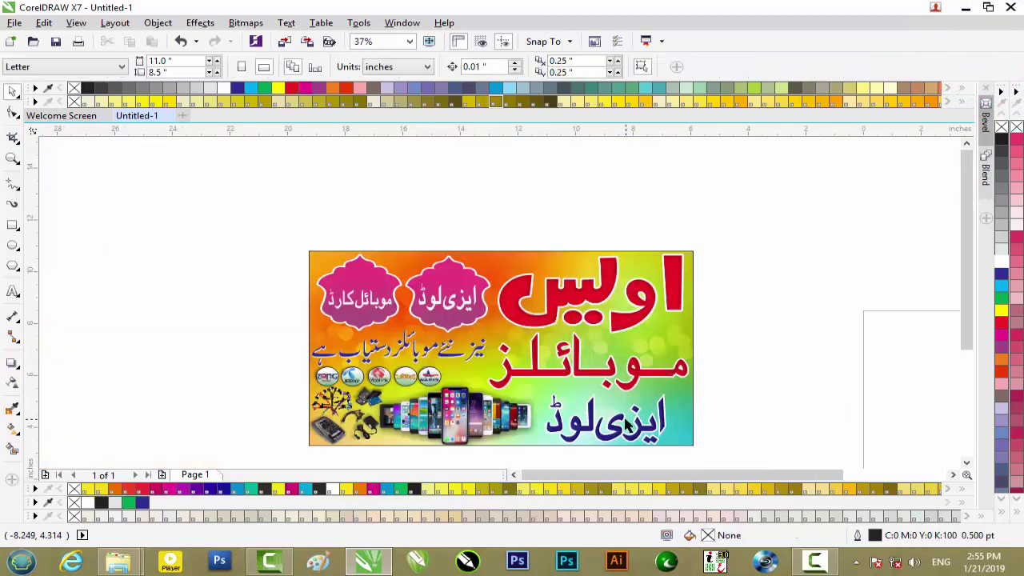
pyautogui.scroll(1, 446, 382)
pyautogui.scroll(-1, 440, 374)
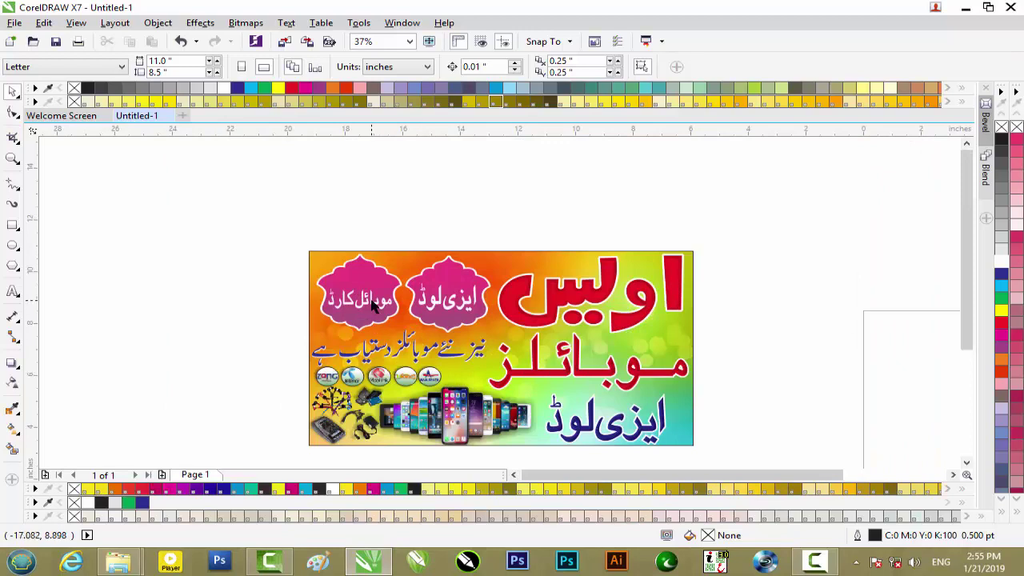
pyautogui.scroll(2, 566, 306)
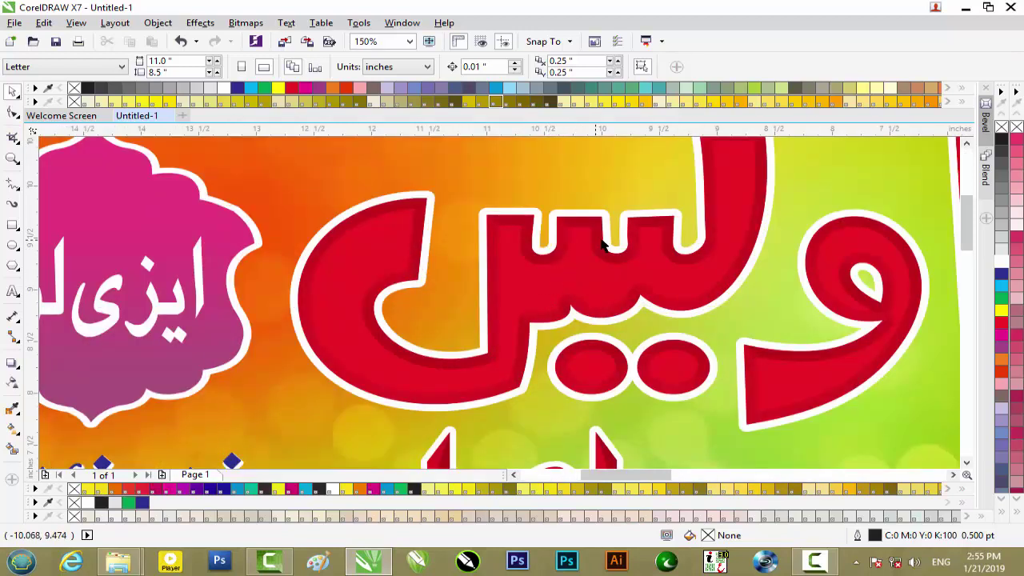
pyautogui.scroll(-1, 559, 258)
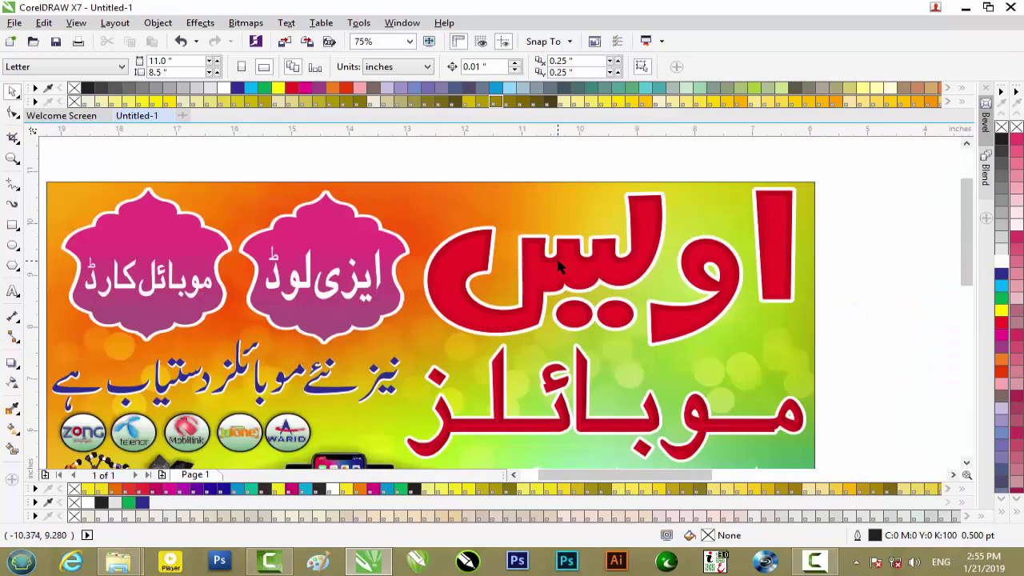
pyautogui.scroll(-1, 557, 264)
pyautogui.scroll(1, 558, 264)
pyautogui.scroll(-1, 558, 264)
pyautogui.scroll(1, 557, 266)
pyautogui.scroll(-1, 543, 263)
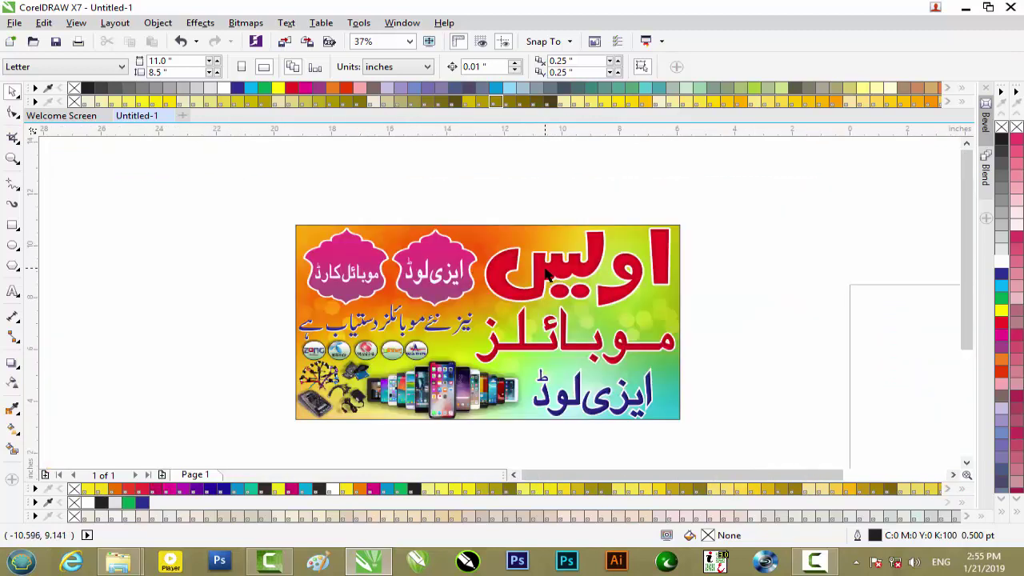
# Open the banner's PowerClip contents, inspect the background bitmap, and finish editing the PowerClip
pyautogui.click(481, 239)
pyautogui.click(447, 439)
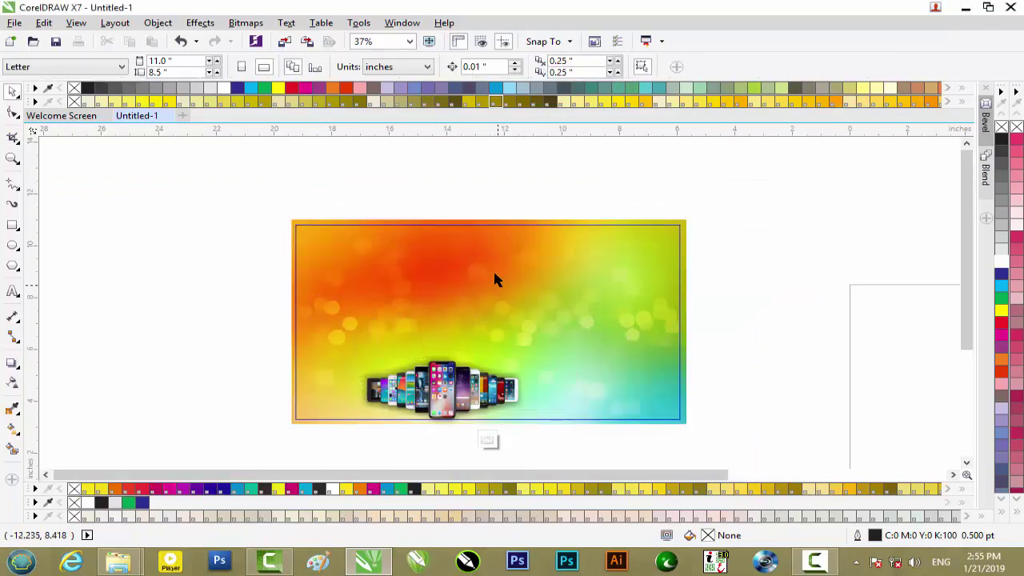
pyautogui.click(493, 271)
pyautogui.scroll(1, 498, 300)
pyautogui.scroll(-1, 499, 300)
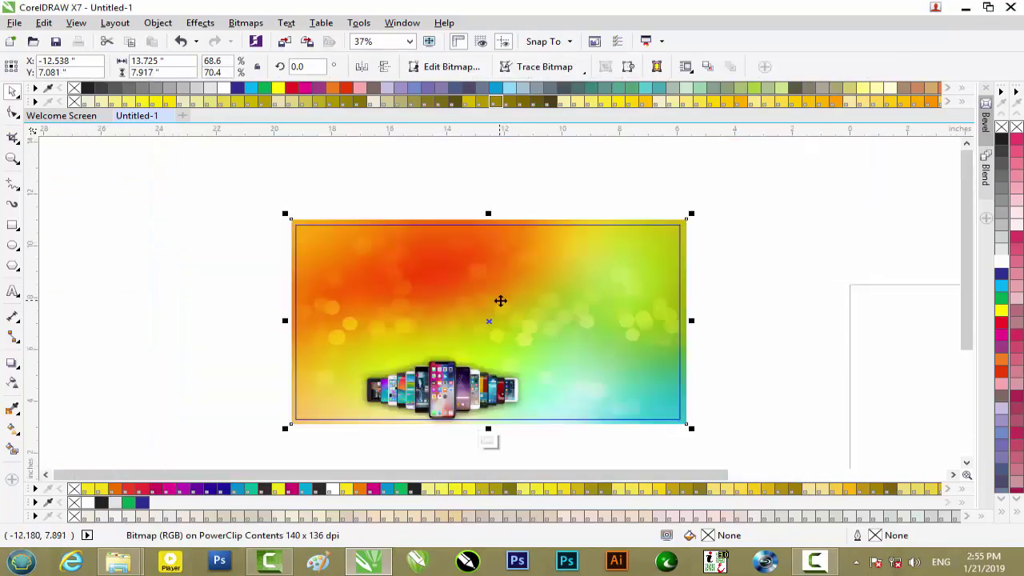
pyautogui.click(488, 440)
# Place a copy of the badge's white ایزی لوڈ text beside the banner and fill it with red (C0 M100 Y100 K0)
pyautogui.moveTo(422, 274); pyautogui.dragTo(735, 263)
pyautogui.rightClick(735, 263)
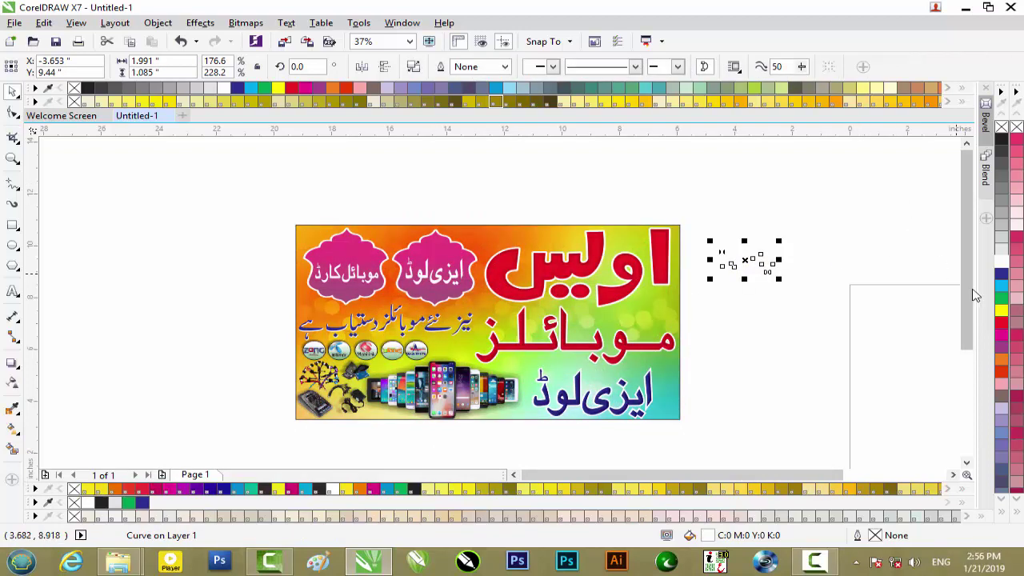
pyautogui.moveTo(1001, 323); pyautogui.dragTo(773, 261)
# Apply a Soft edge bevel with a 0.1" distance to the red ایزی لوڈ text copy and inspect it
pyautogui.scroll(2, 777, 273)
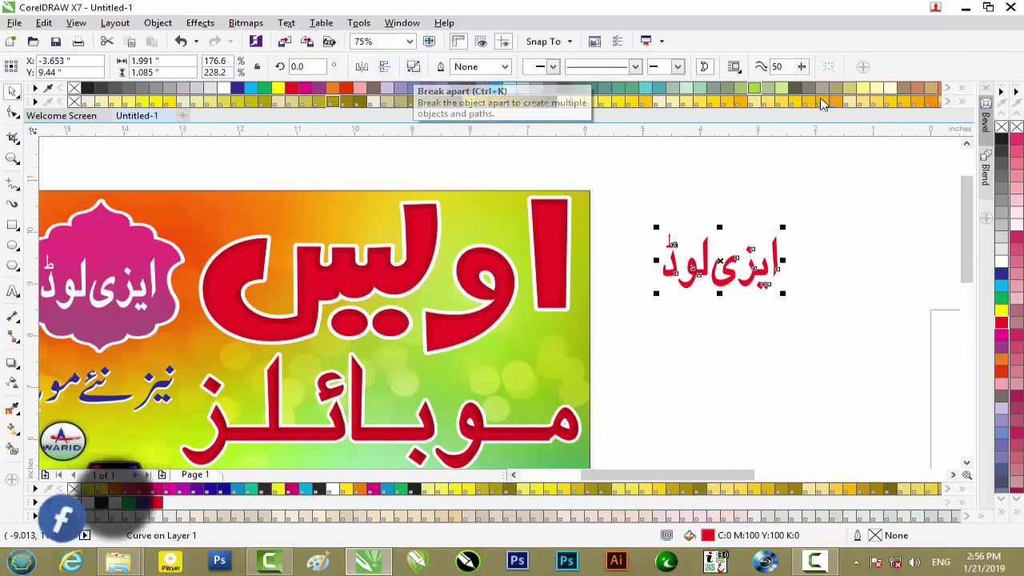
pyautogui.click(987, 127)
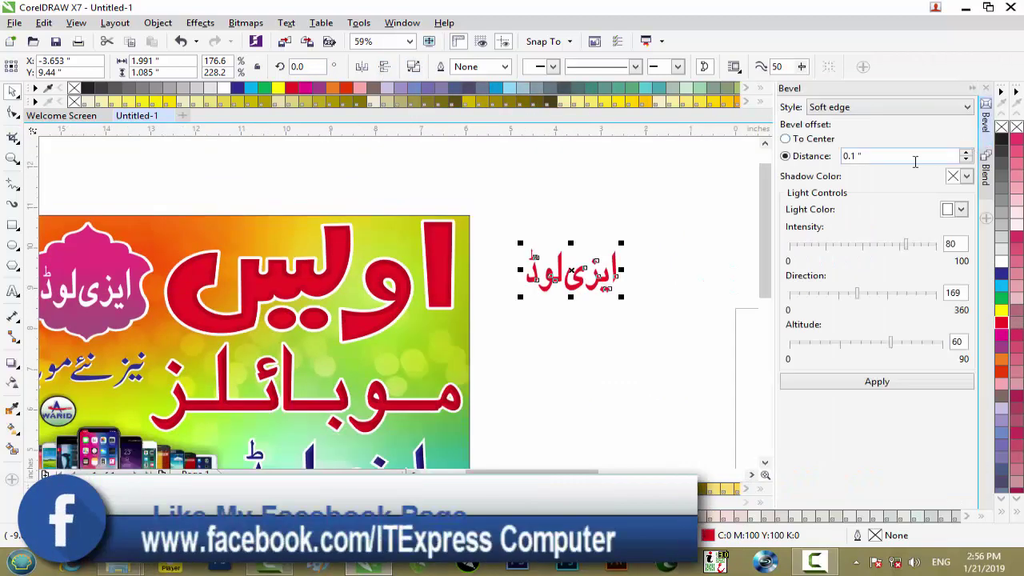
pyautogui.scroll(4, 586, 270)
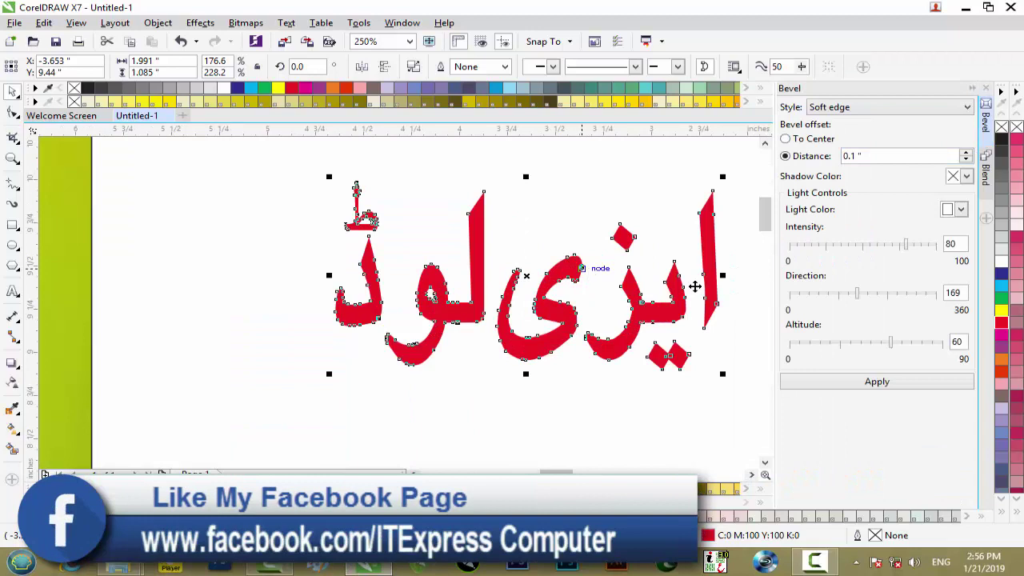
pyautogui.scroll(2, 608, 269)
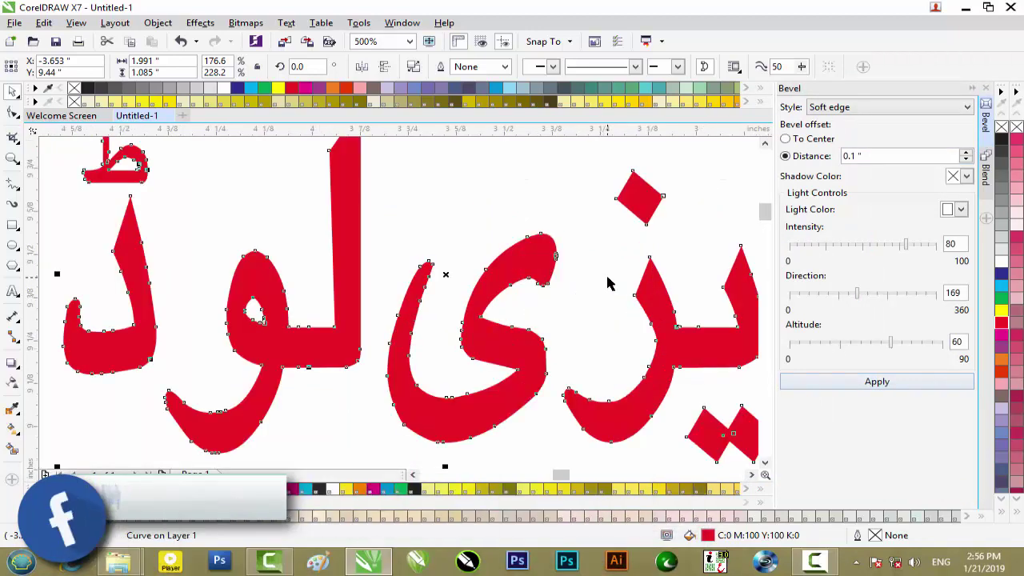
pyautogui.click(878, 382)
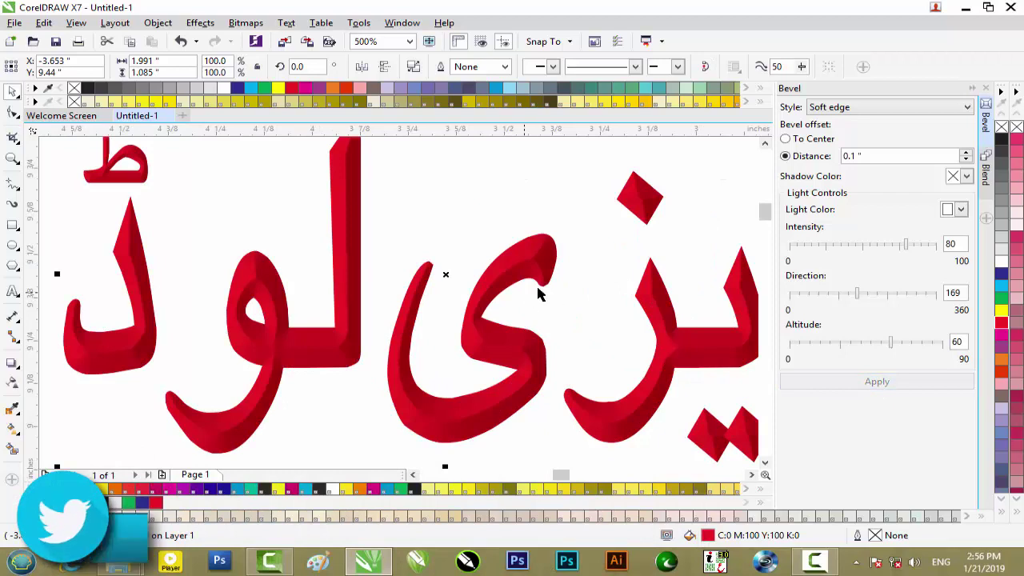
pyautogui.click(981, 119)
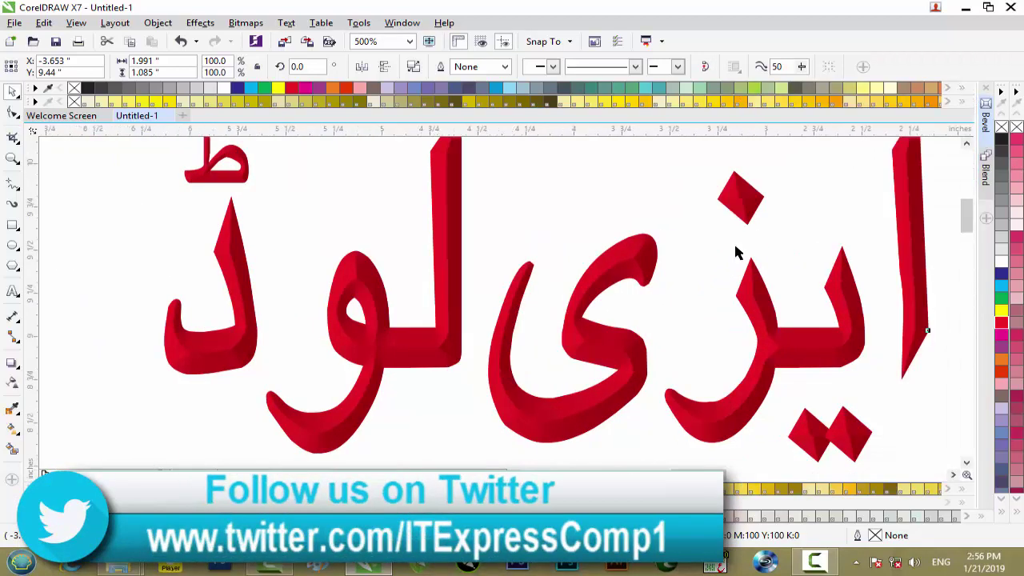
pyautogui.scroll(-2, 734, 242)
pyautogui.scroll(-2, 736, 252)
pyautogui.click(736, 252)
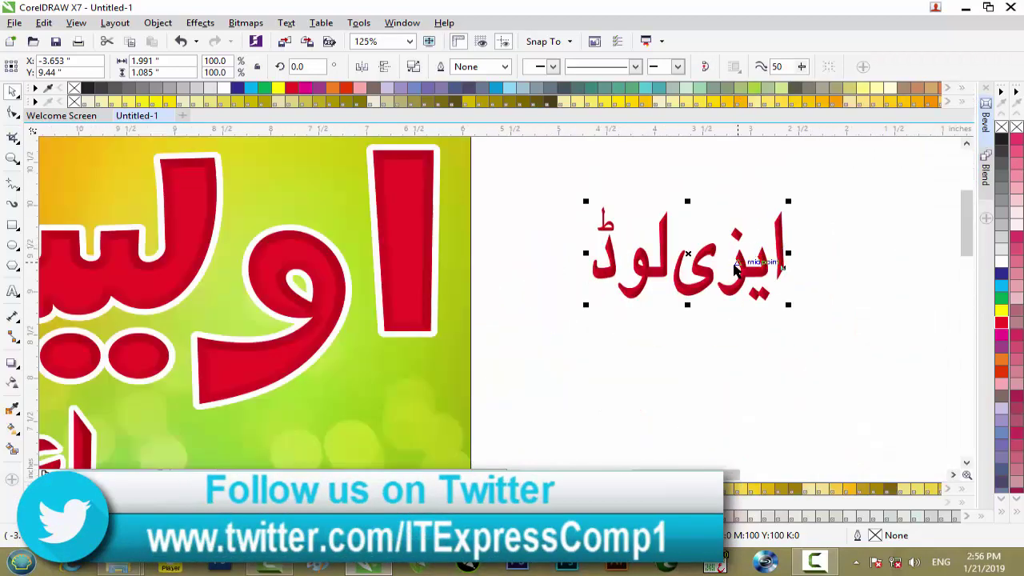
pyautogui.scroll(-2, 732, 273)
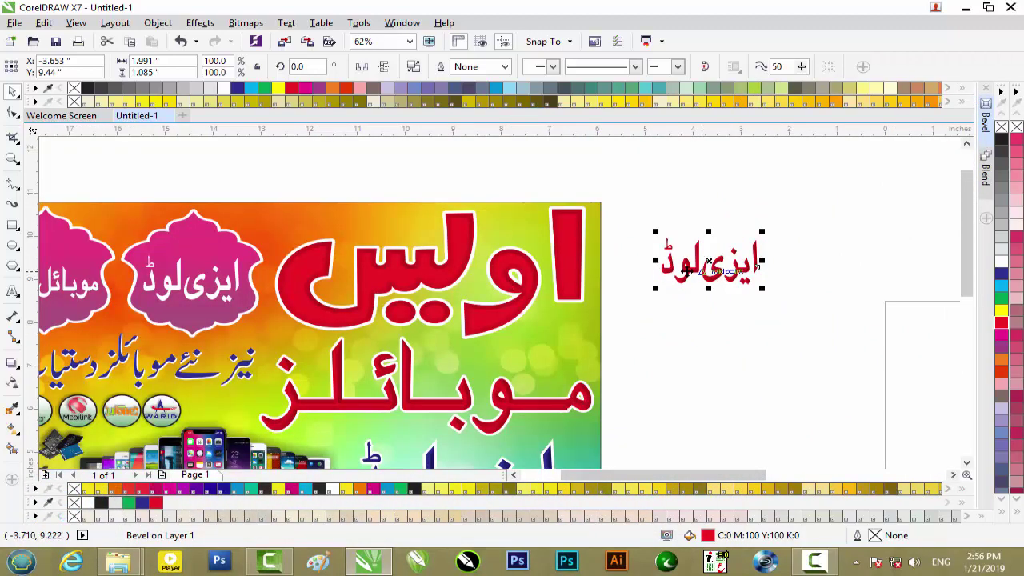
# Move the red ایزی لوڈ copy onto the banner and draw a black-filled rectangle about 4.43 by 3.15 inches in the space beside it
pyautogui.moveTo(718, 274); pyautogui.dragTo(559, 360)
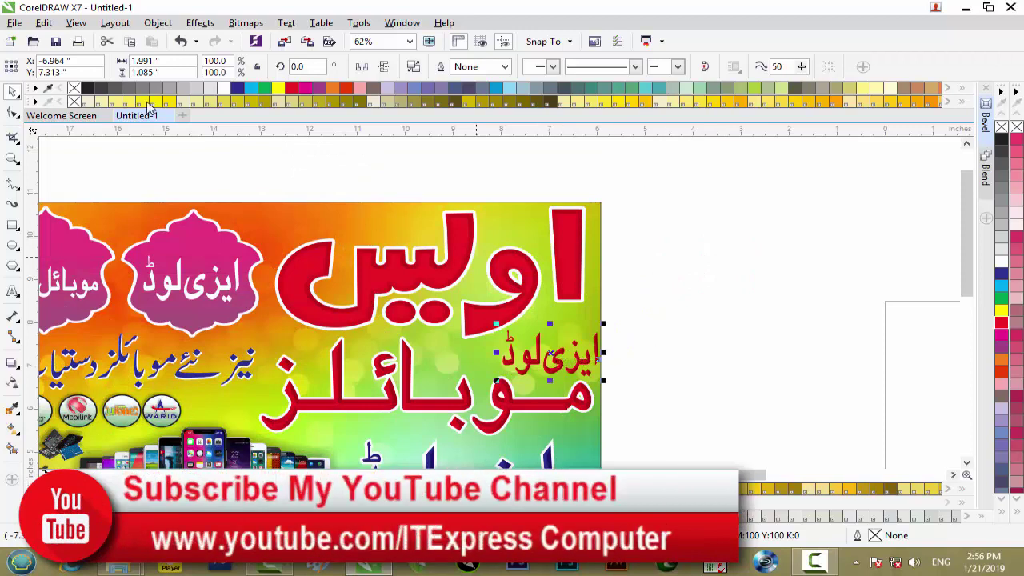
pyautogui.click(14, 225)
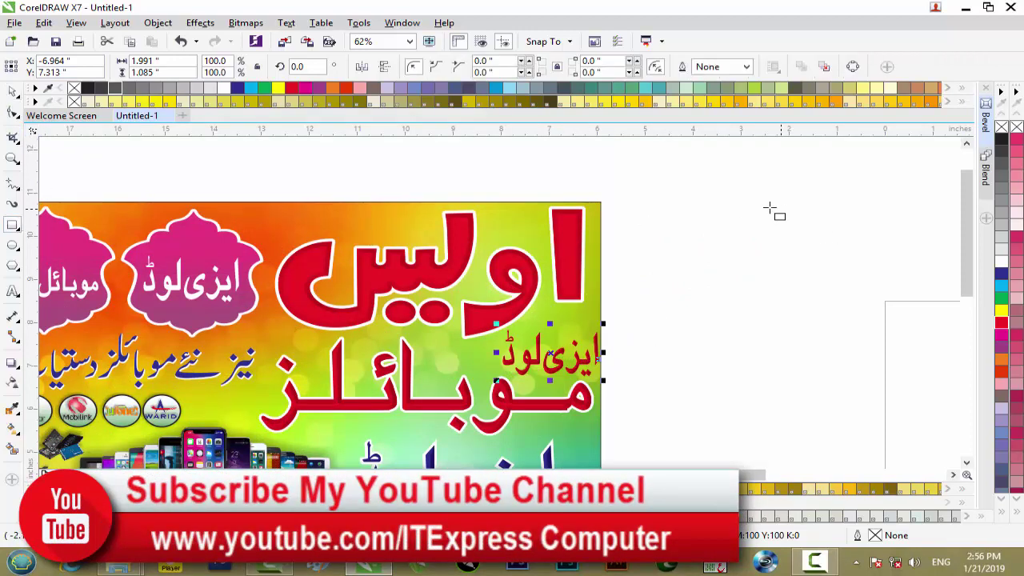
pyautogui.moveTo(673, 232); pyautogui.dragTo(886, 371)
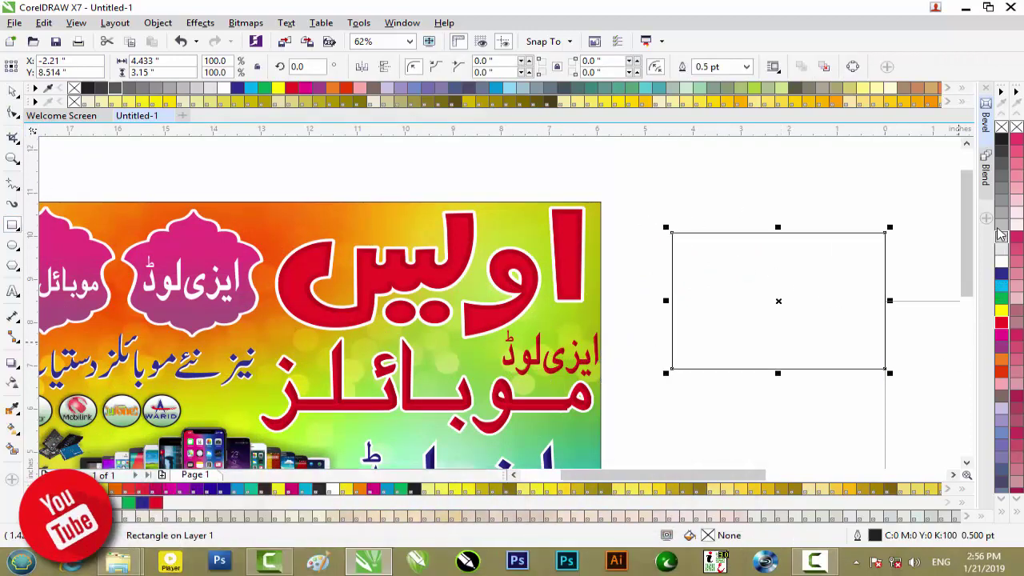
pyautogui.click(1002, 139)
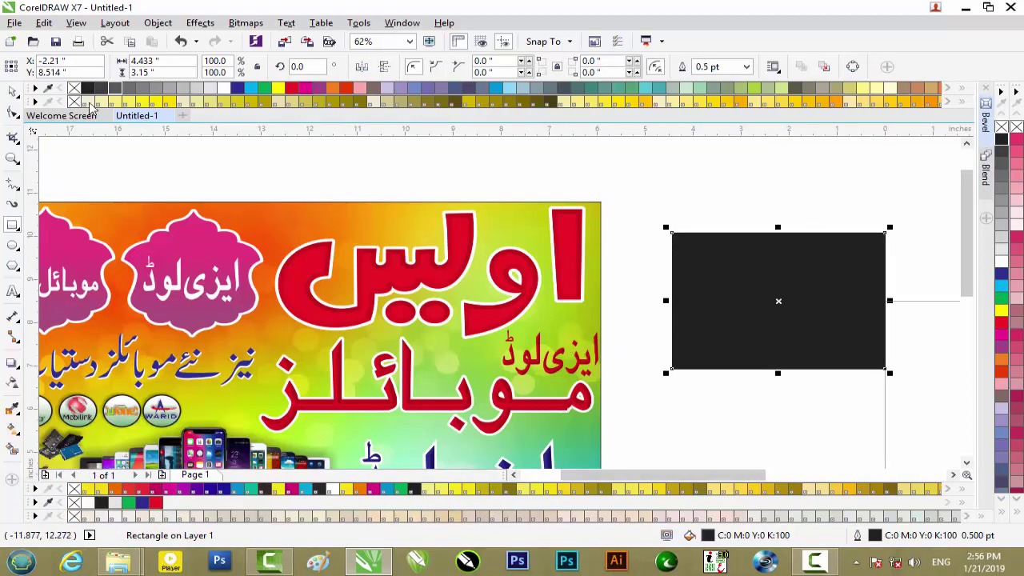
# Move the red bevelled text onto the black rectangle, send the rectangle to the back, and centre the text over it
pyautogui.moveTo(544, 362); pyautogui.dragTo(767, 334)
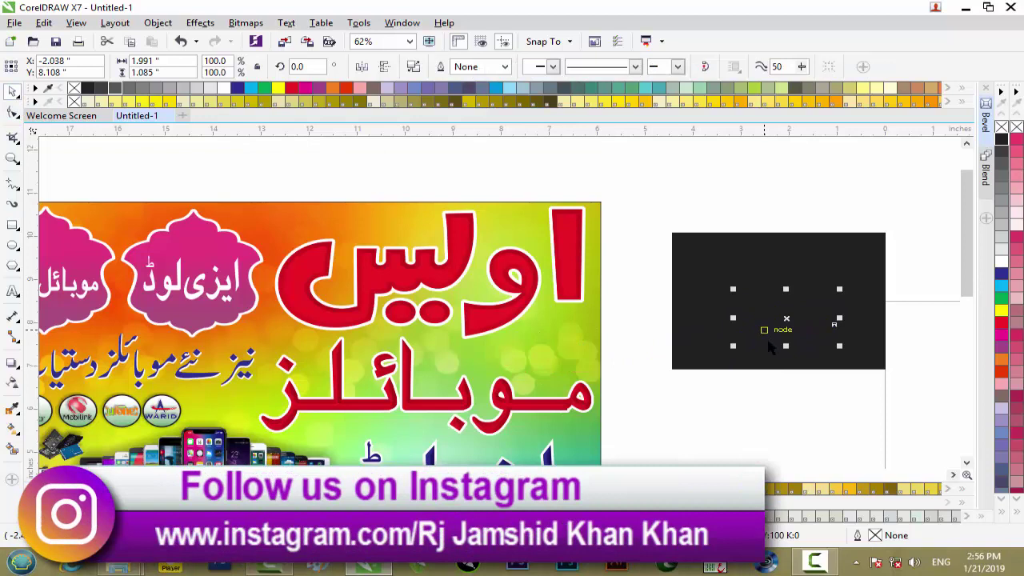
pyautogui.click(796, 368)
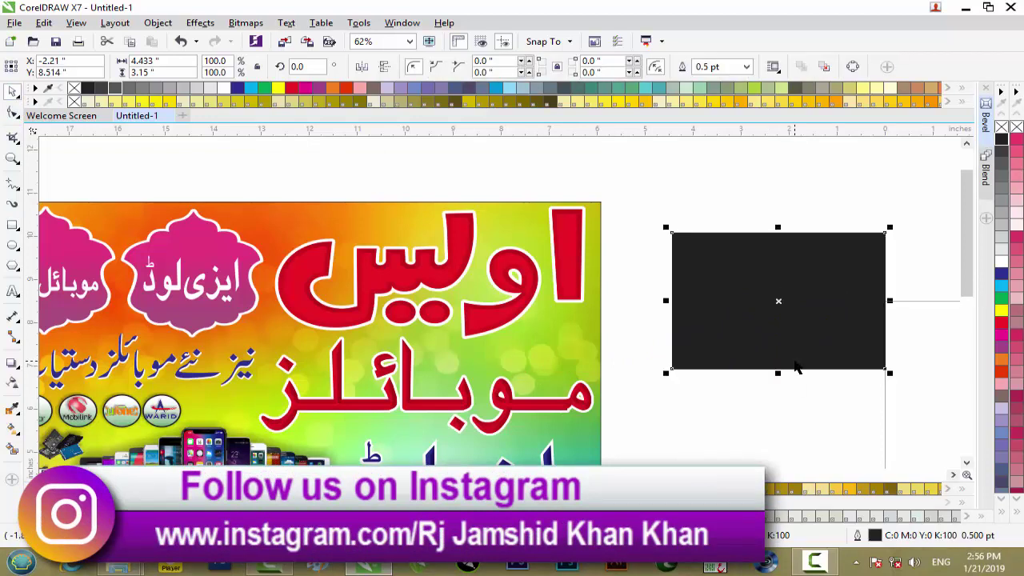
pyautogui.hotkey('shift', 'pagedown')
pyautogui.click(848, 393)
pyautogui.moveTo(824, 328); pyautogui.dragTo(800, 310)
# Place a copy of the badge's white ایزی لوڈ text over the red bevelled text, offset slightly below it
pyautogui.moveTo(105, 188); pyautogui.dragTo(790, 314)
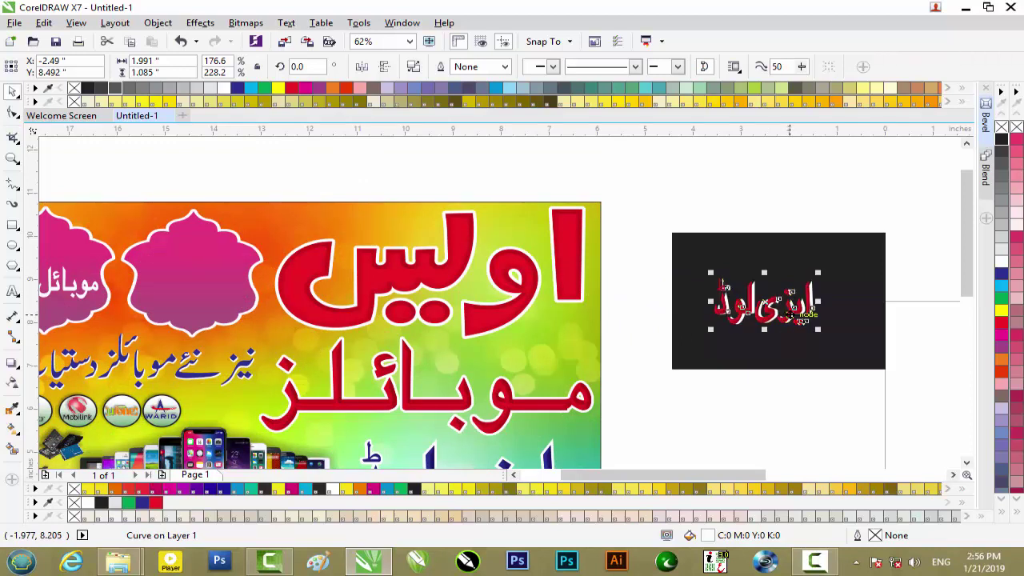
pyautogui.hotkey('ctrl', 'z')
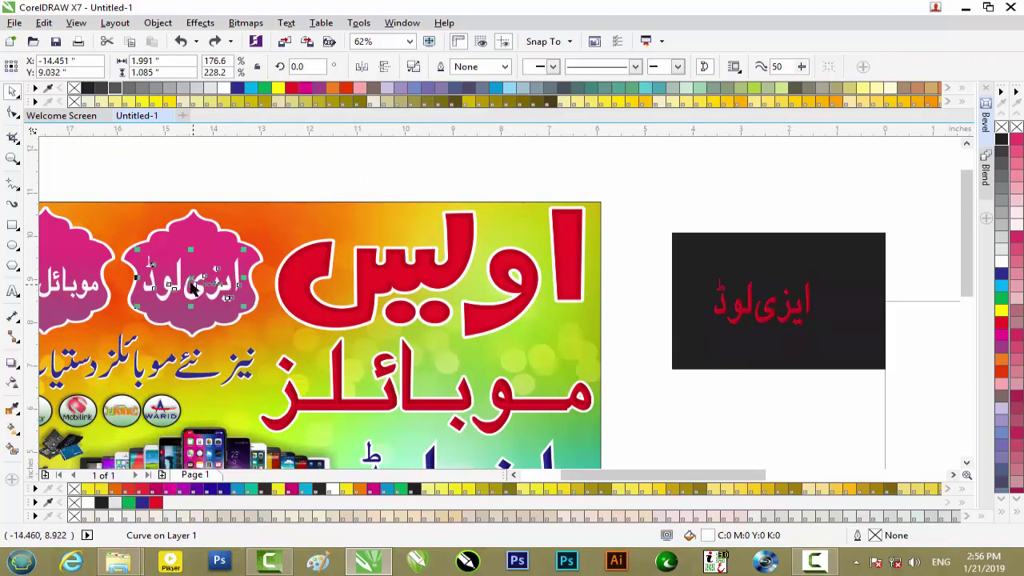
pyautogui.moveTo(193, 280); pyautogui.dragTo(756, 303)
pyautogui.hotkey('shift', 'F2')
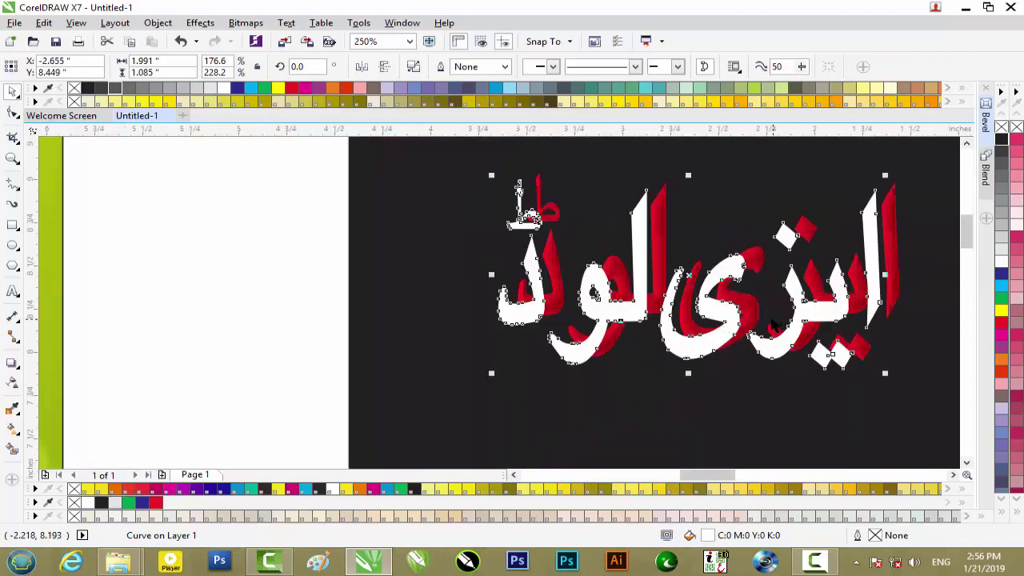
pyautogui.press('Right')
pyautogui.hotkey('ctrl', 'Up')
pyautogui.hotkey('ctrl', 'Up')
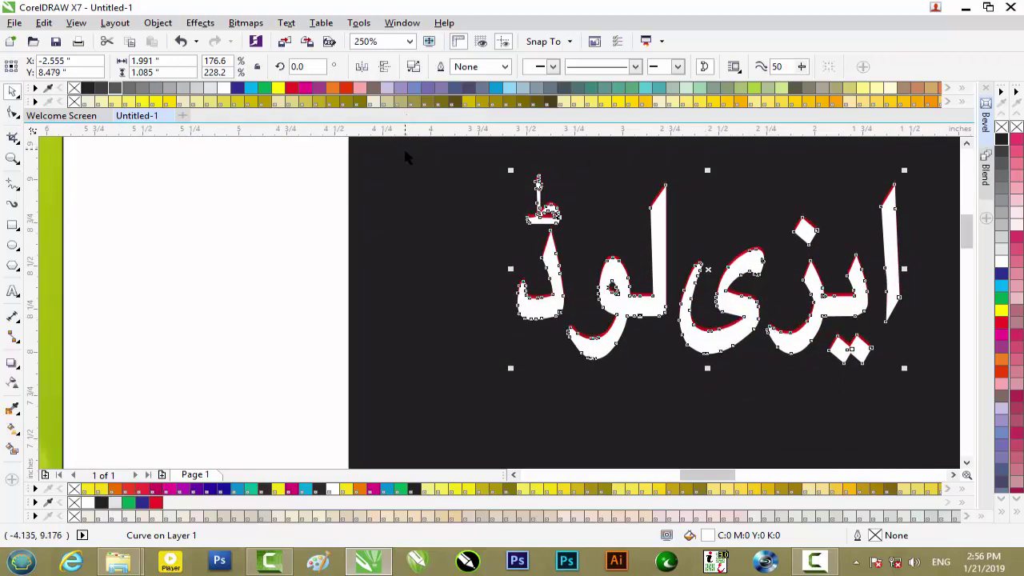
# Give the white text a 2.0 pt white outline with rounded corners and caps, placed behind the fill and scaling with the object
pyautogui.rightClick(1006, 262)
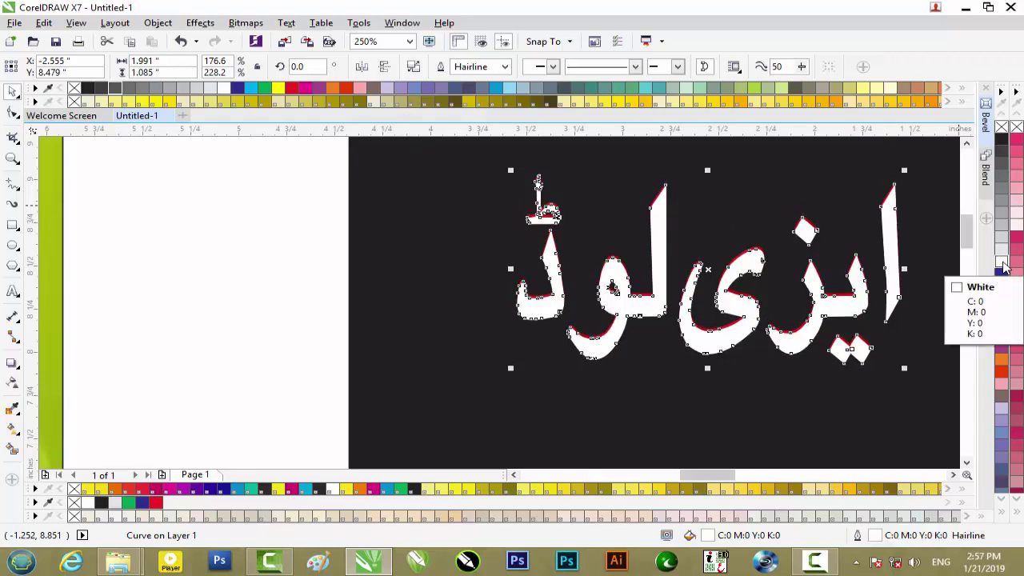
pyautogui.press('F12')
pyautogui.click(407, 185)
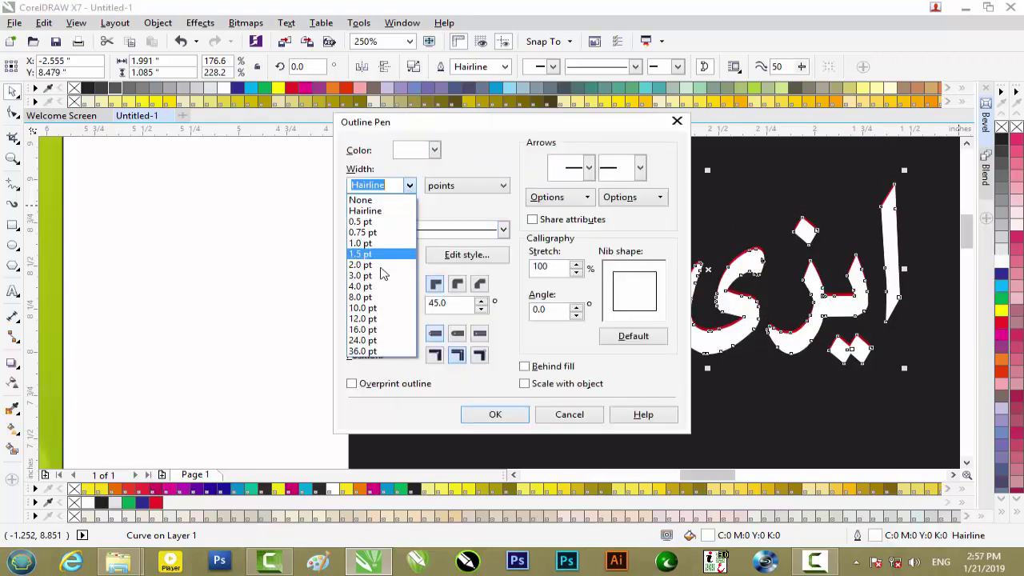
pyautogui.click(381, 269)
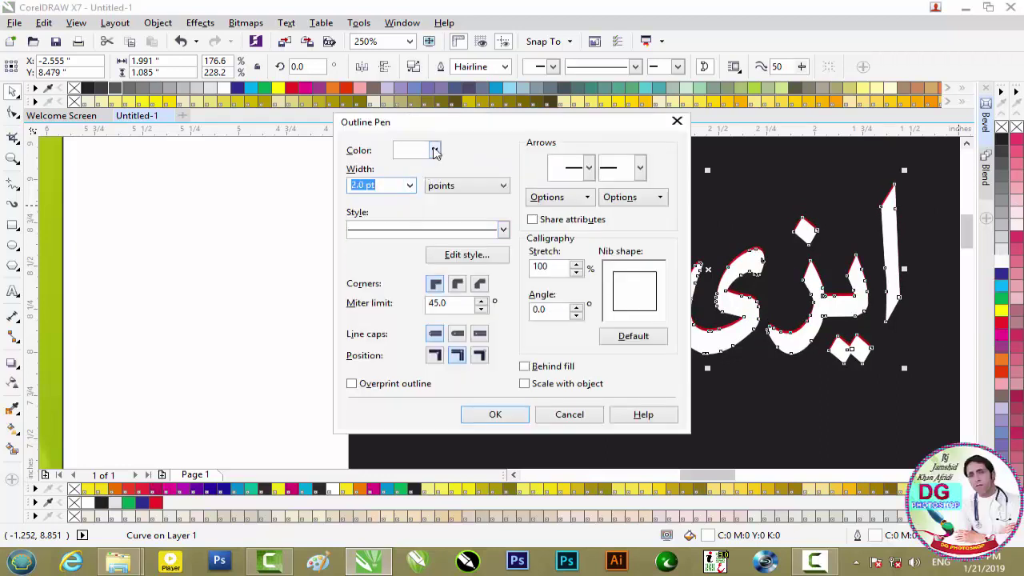
pyautogui.click(457, 283)
pyautogui.click(457, 334)
pyautogui.click(568, 370)
pyautogui.click(551, 392)
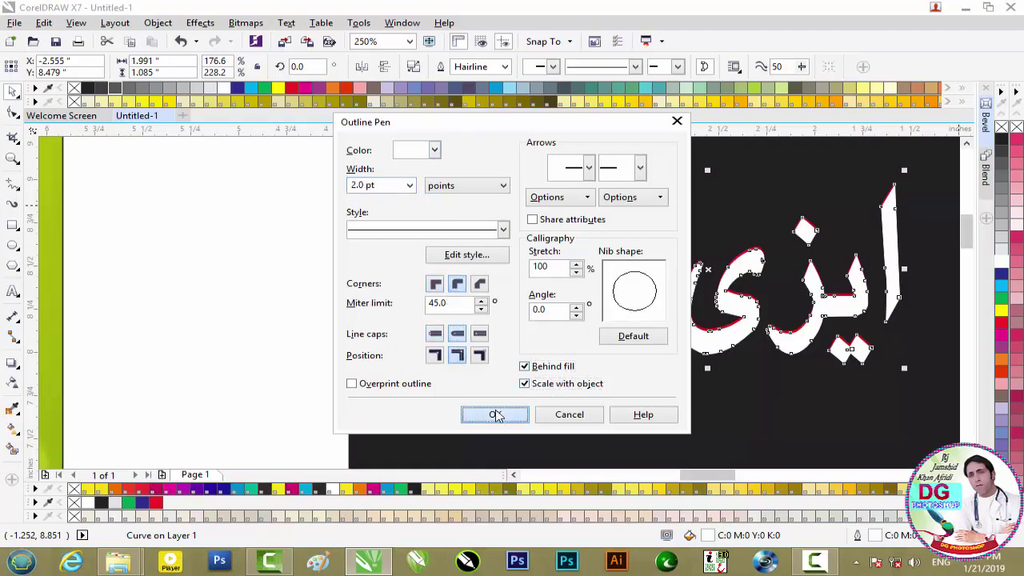
pyautogui.click(495, 415)
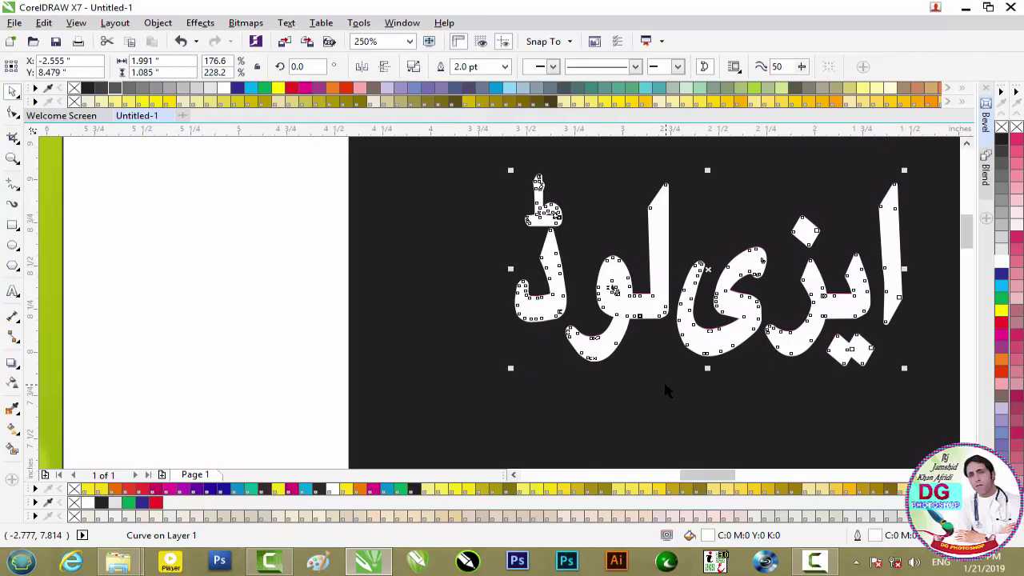
# Place the white outlined text behind the red bevelled text and deselect it
pyautogui.scroll(2, 729, 287)
pyautogui.scroll(-2, 728, 287)
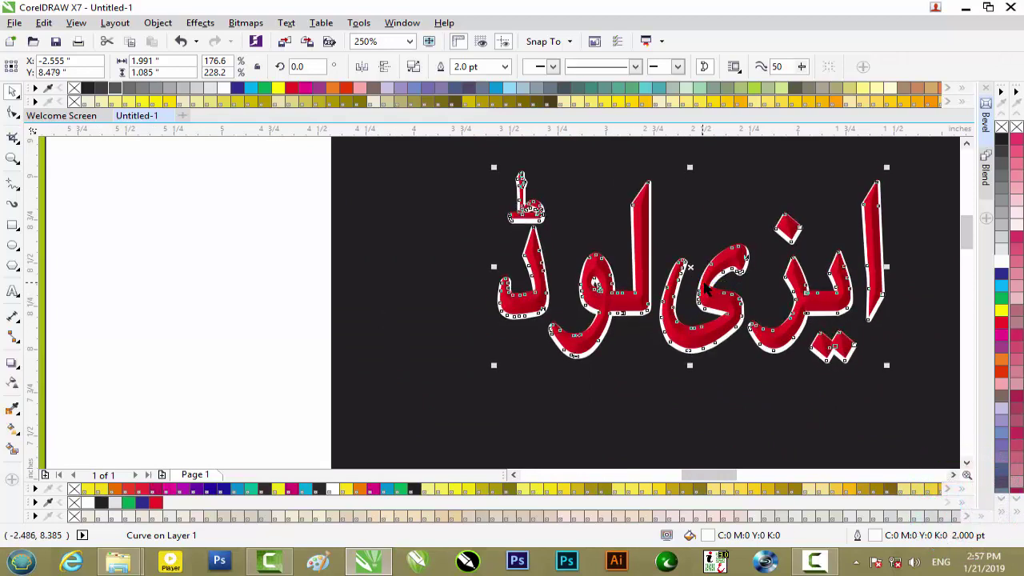
pyautogui.click(620, 365)
# Add a blue hairline outline (C100 M100 Y0 K0) to the red bevelled text and inspect its edges
pyautogui.click(640, 303)
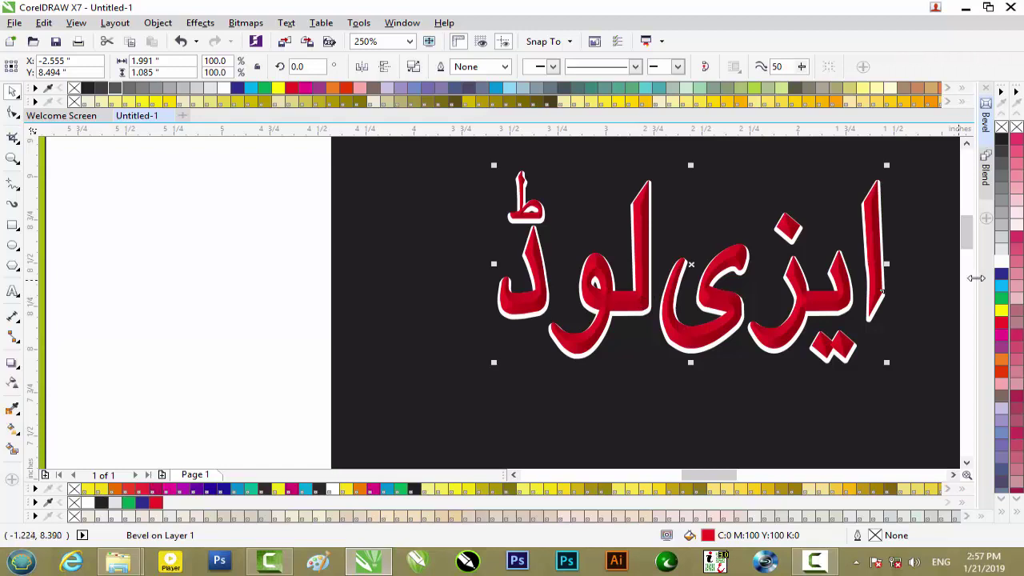
pyautogui.rightClick(1001, 275)
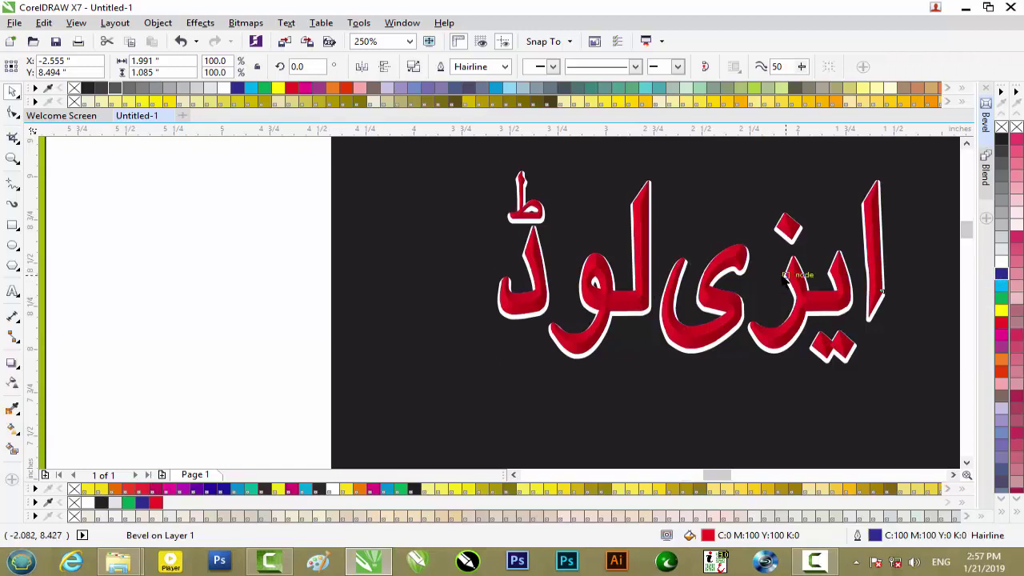
pyautogui.scroll(2, 784, 281)
pyautogui.scroll(2, 784, 281)
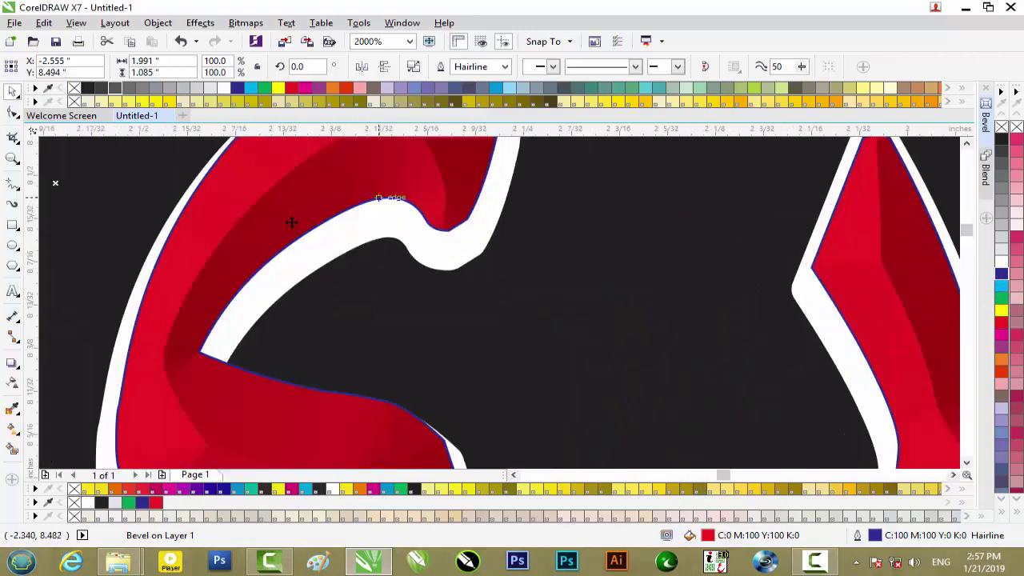
pyautogui.scroll(-1, 369, 258)
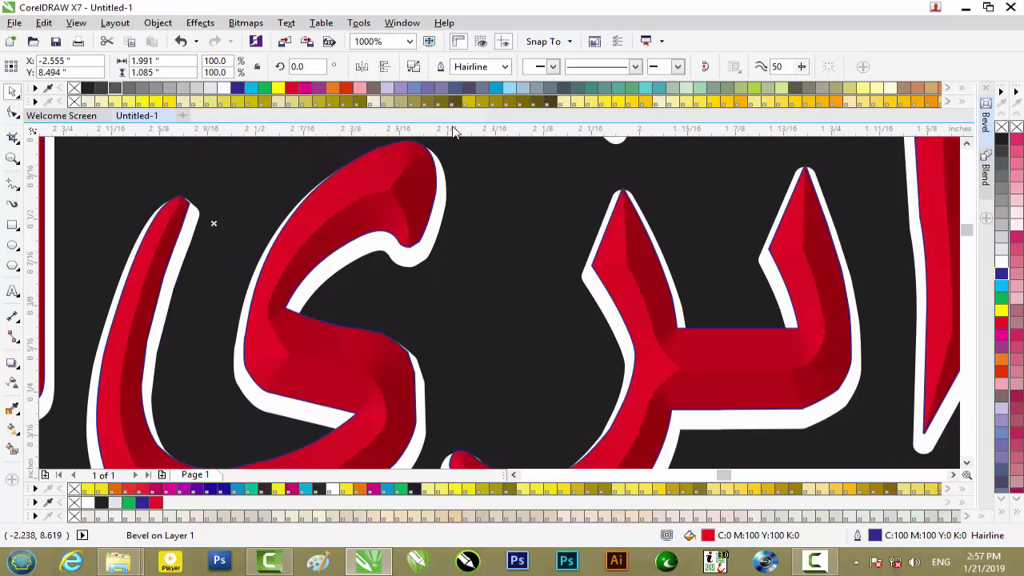
# Set the bevelled text's blue outline to 0.75 pt with rounded corners and inspect the complete lettering
pyautogui.press('F12')
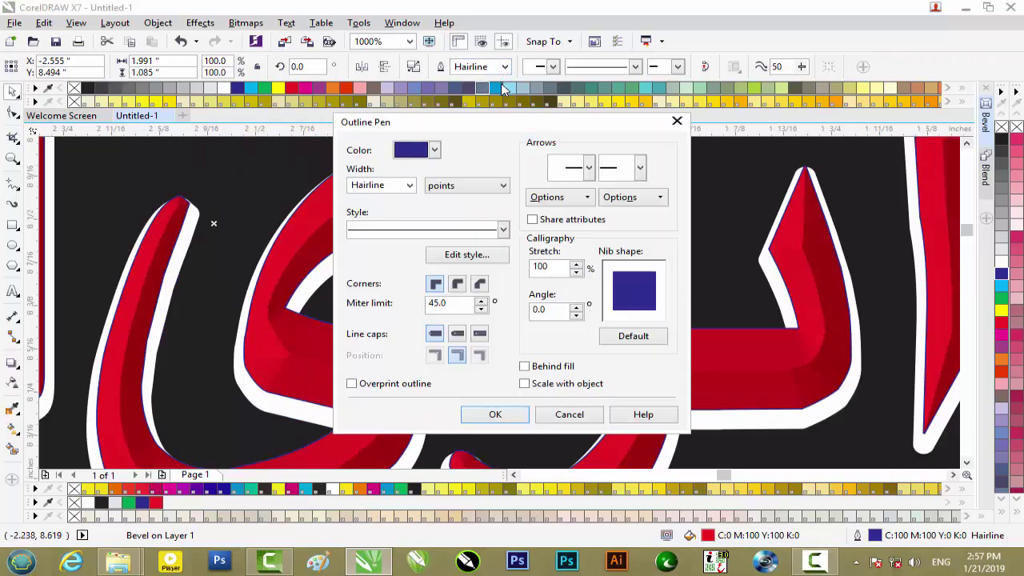
pyautogui.click(410, 186)
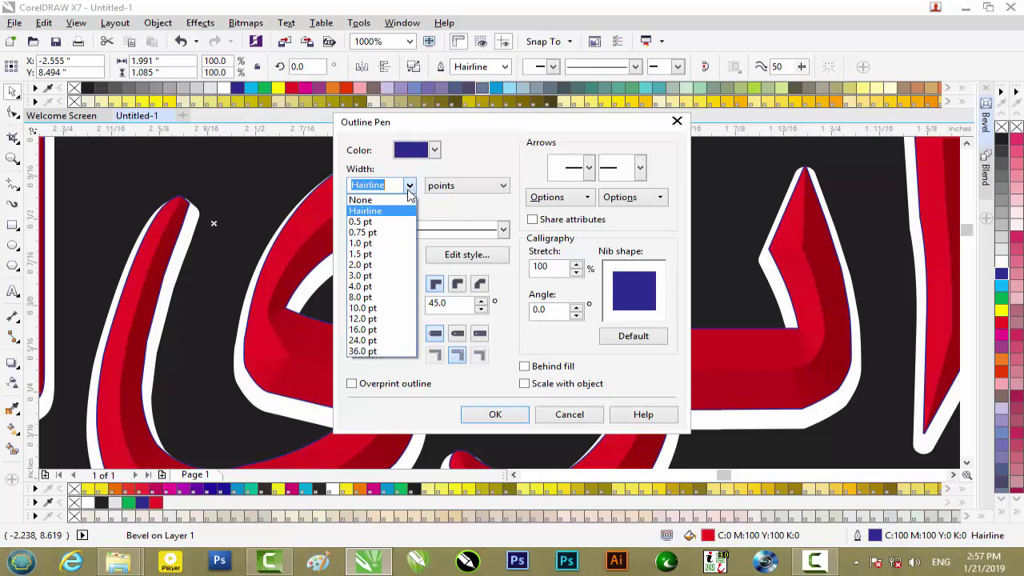
pyautogui.click(383, 233)
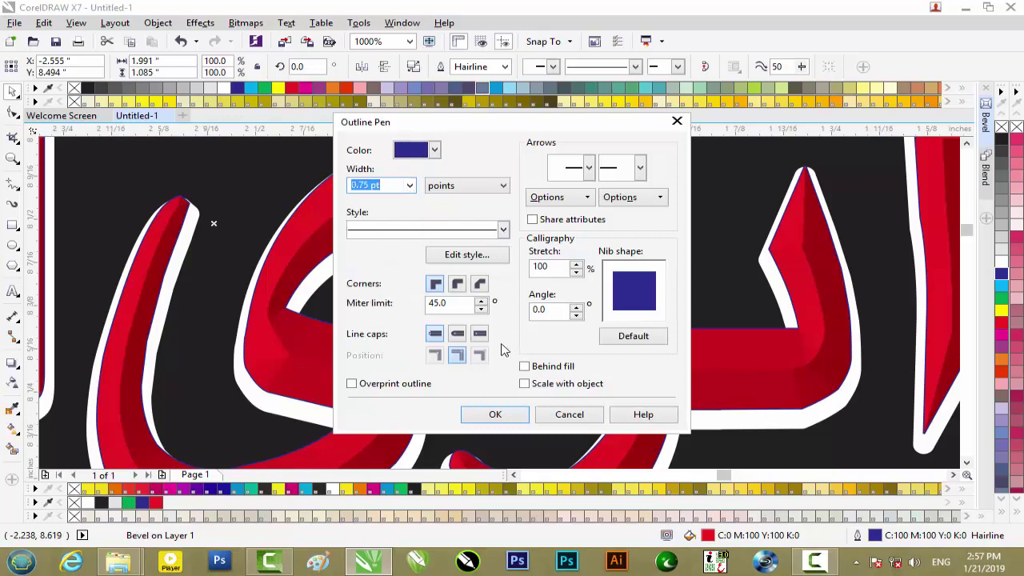
pyautogui.click(458, 286)
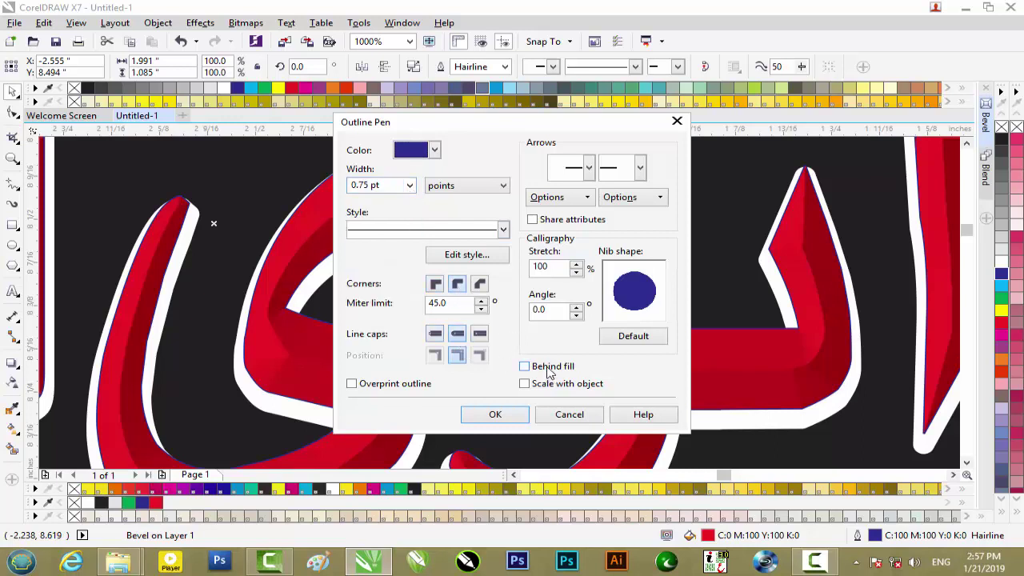
pyautogui.click(495, 415)
pyautogui.scroll(-5, 427, 270)
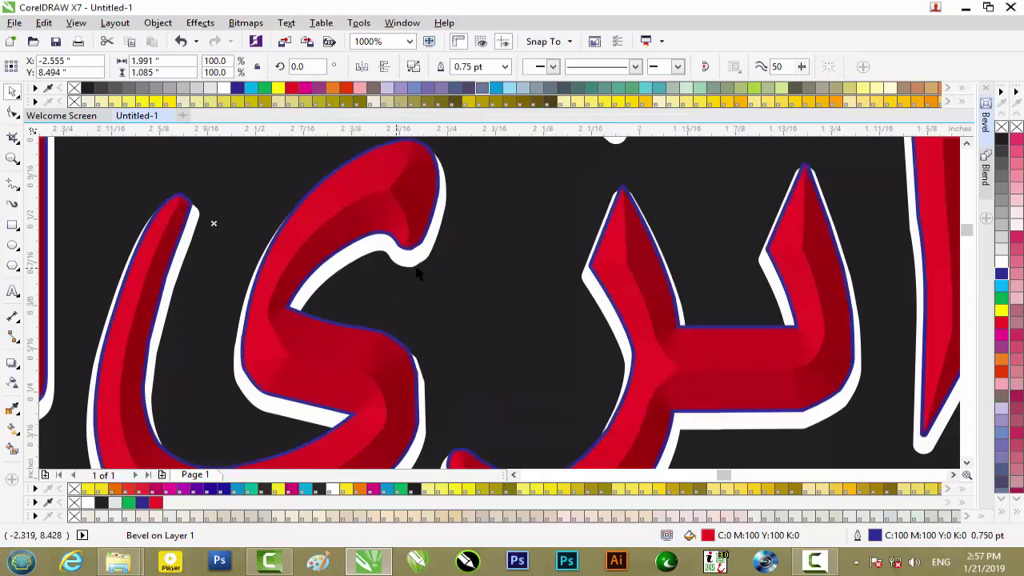
pyautogui.scroll(-5, 435, 278)
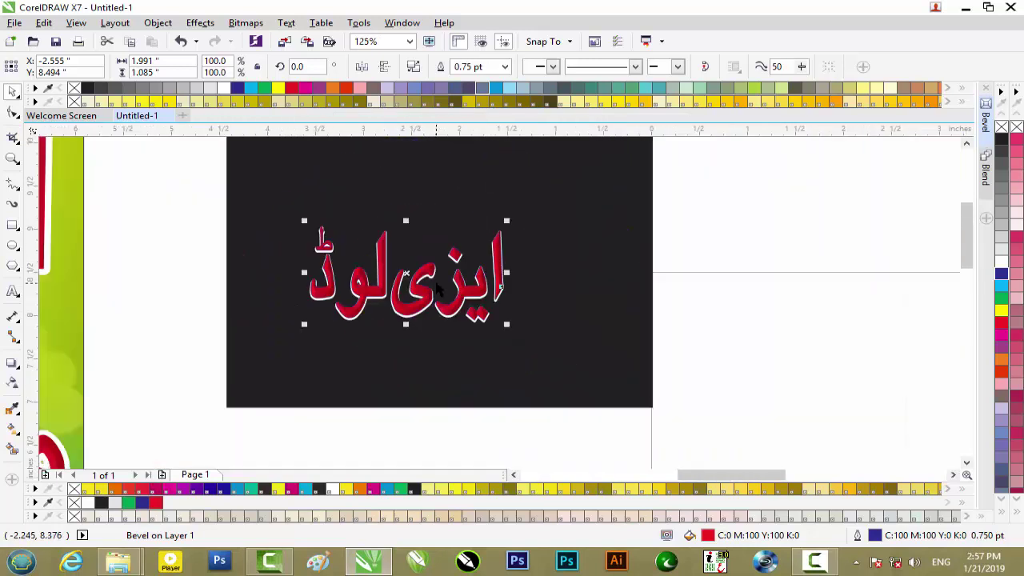
# Delete the sample lettering and its black rectangle, and return to the whole banner
pyautogui.moveTo(600, 188); pyautogui.dragTo(303, 379)
pyautogui.press('Delete')
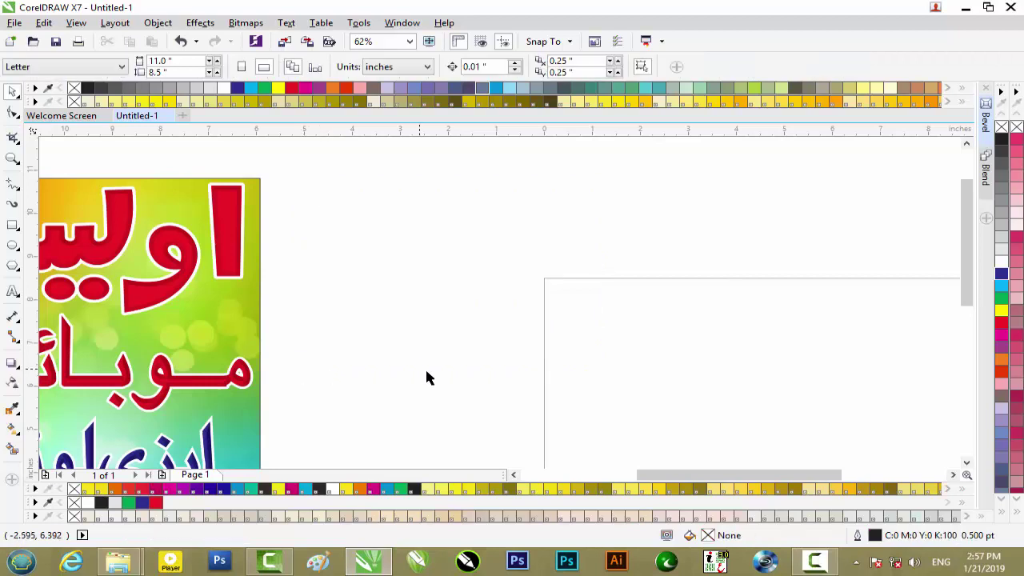
pyautogui.moveTo(727, 480); pyautogui.dragTo(637, 478)
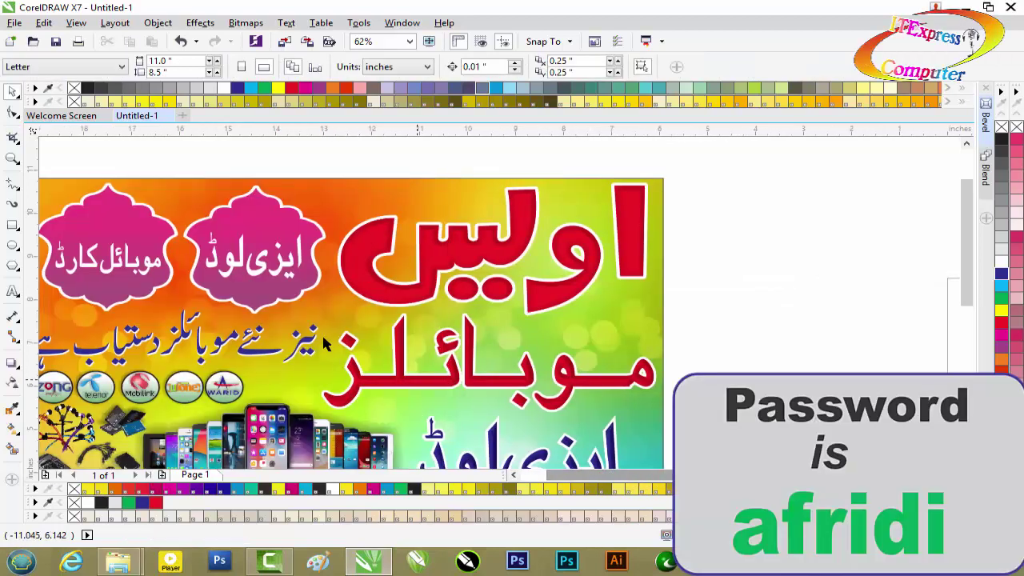
pyautogui.scroll(-2, 324, 339)
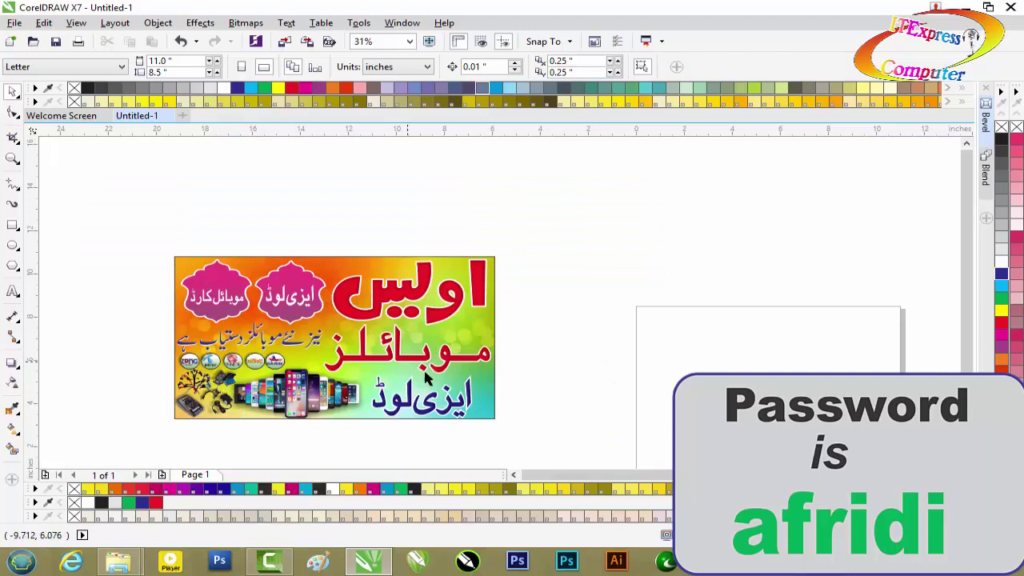
pyautogui.scroll(1, 387, 408)
pyautogui.scroll(-1, 386, 408)
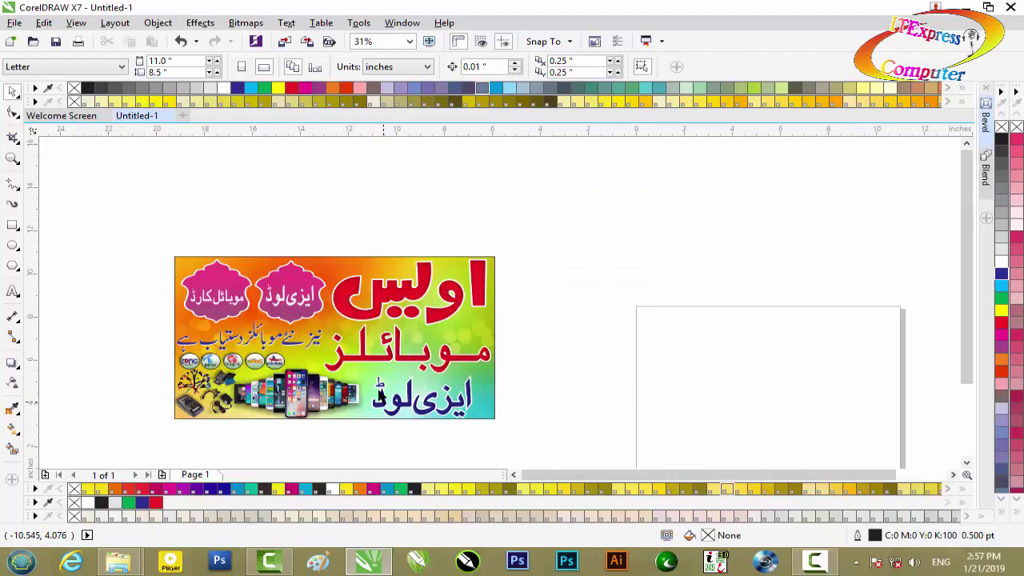
# Place a copy of the pink موبائل کارڈ badge shape above the banner, overlapping its upper edge
pyautogui.scroll(1, 215, 278)
pyautogui.click(214, 278)
pyautogui.moveTo(214, 278); pyautogui.dragTo(455, 166)
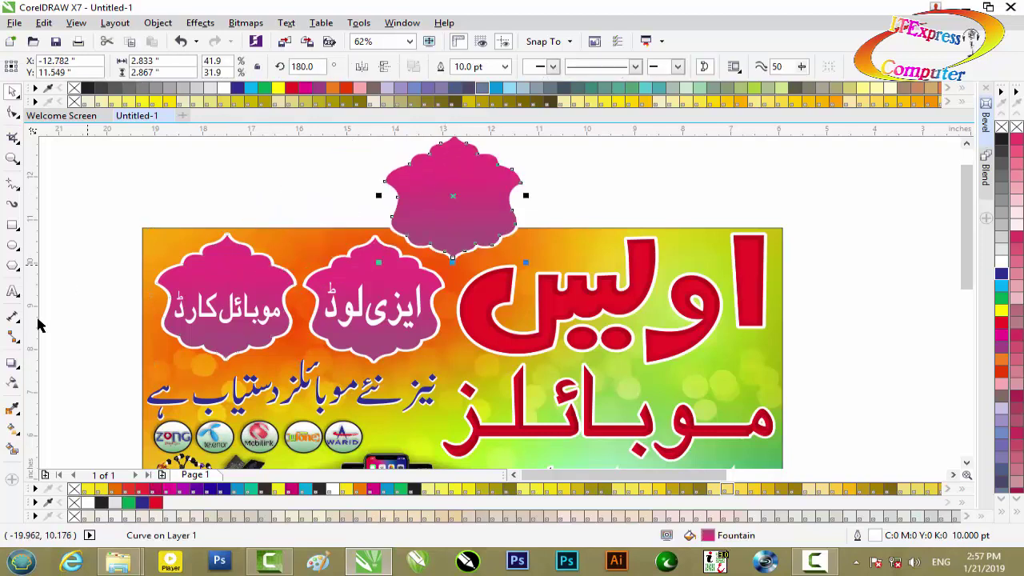
# Change the lower colour of the badge copy's fountain fill to blue #4F58A8
pyautogui.click(12, 425)
pyautogui.click(454, 237)
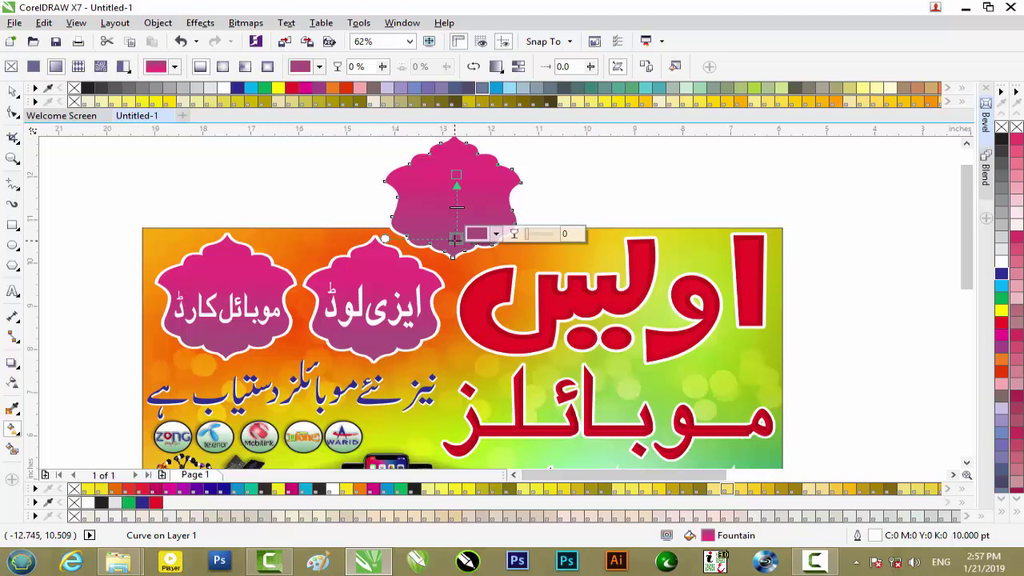
pyautogui.click(495, 234)
pyautogui.click(583, 328)
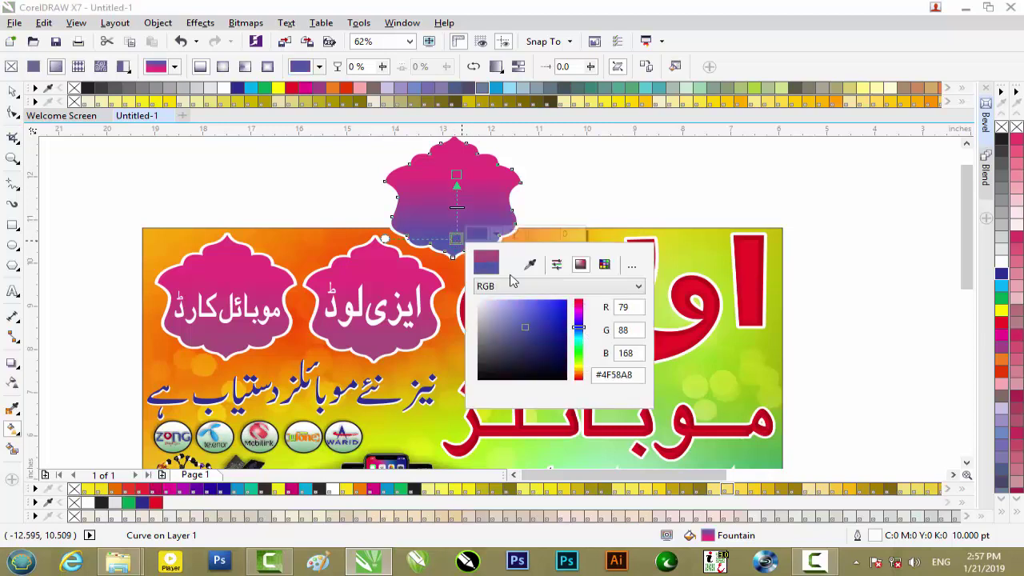
# Change the upper colour of the badge copy's fountain fill to dark navy #171257 and deselect the badge
pyautogui.click(457, 181)
pyautogui.click(456, 174)
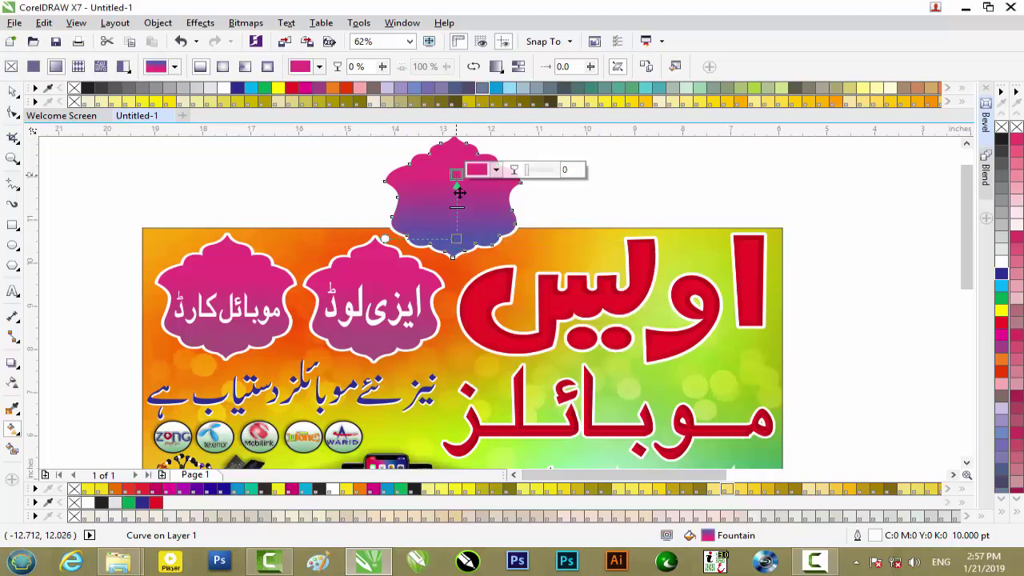
pyautogui.click(496, 169)
pyautogui.click(578, 261)
pyautogui.moveTo(549, 276); pyautogui.dragTo(548, 288)
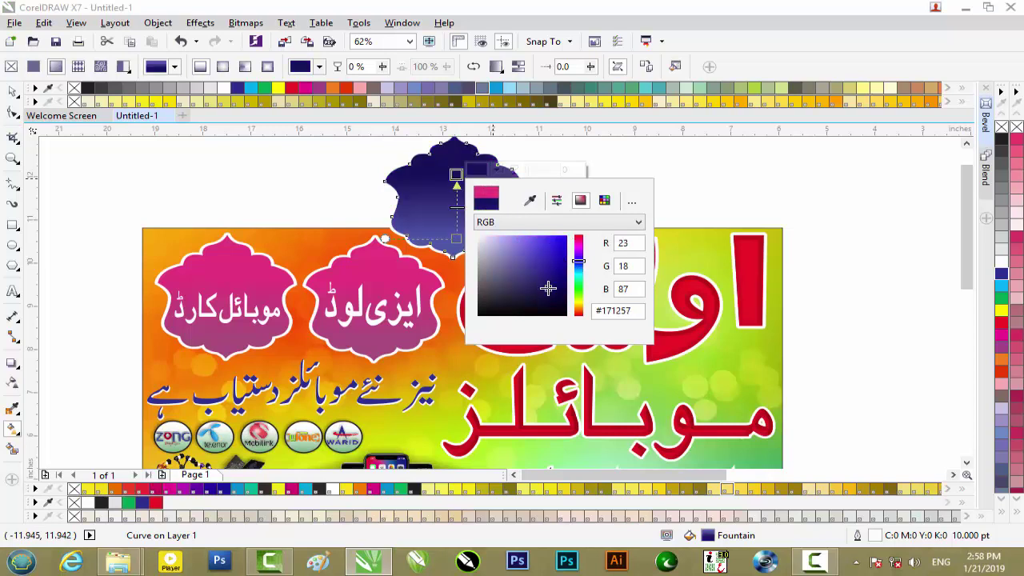
pyautogui.click(756, 196)
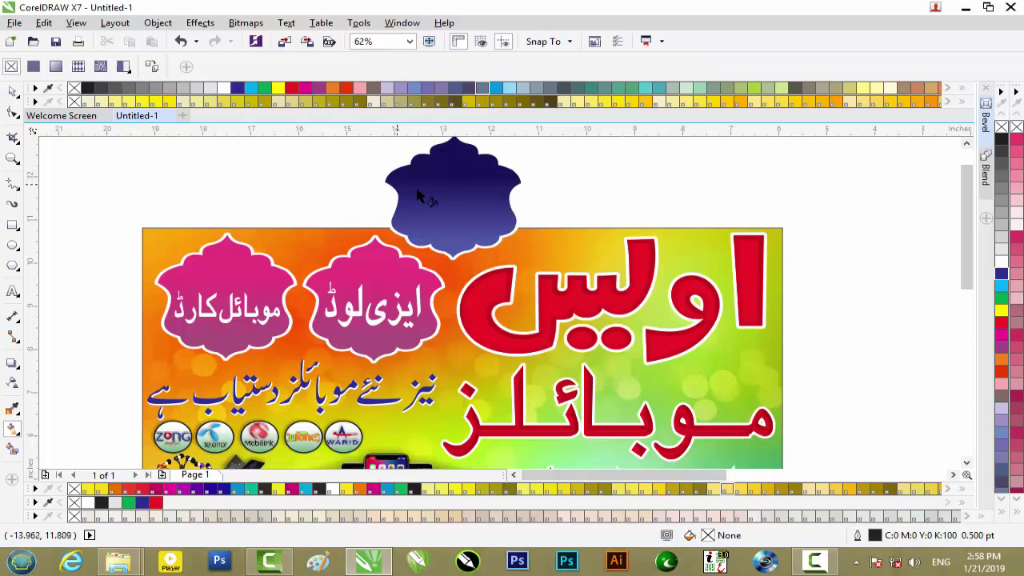
# Move the blue badge copy over the pink ایزی لوڈ badge and examine it up close
pyautogui.press('space')
pyautogui.moveTo(485, 189); pyautogui.dragTo(378, 254)
pyautogui.scroll(2, 368, 252)
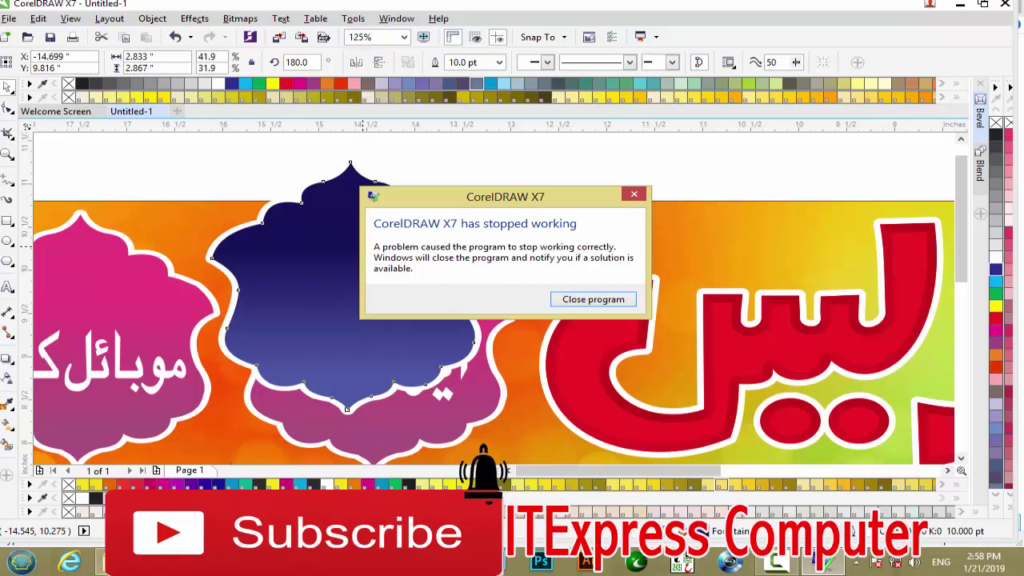
# Switch to the Mobile 2 folder in File Explorer and point out the Mobile.cdr and Mobile.jpg files
pyautogui.moveTo(102, 562)
pyautogui.click(279, 455)
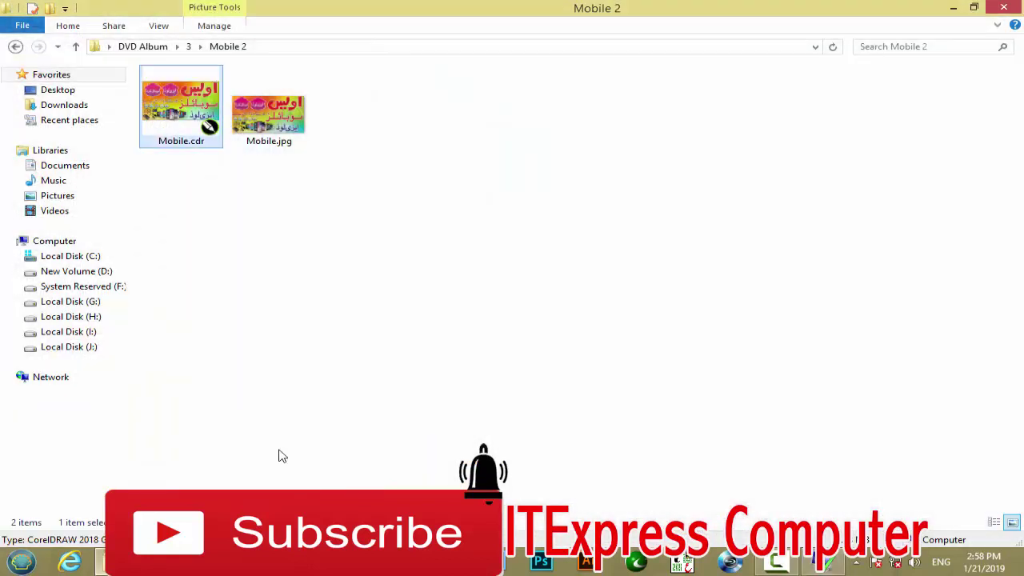
pyautogui.click(268, 124)
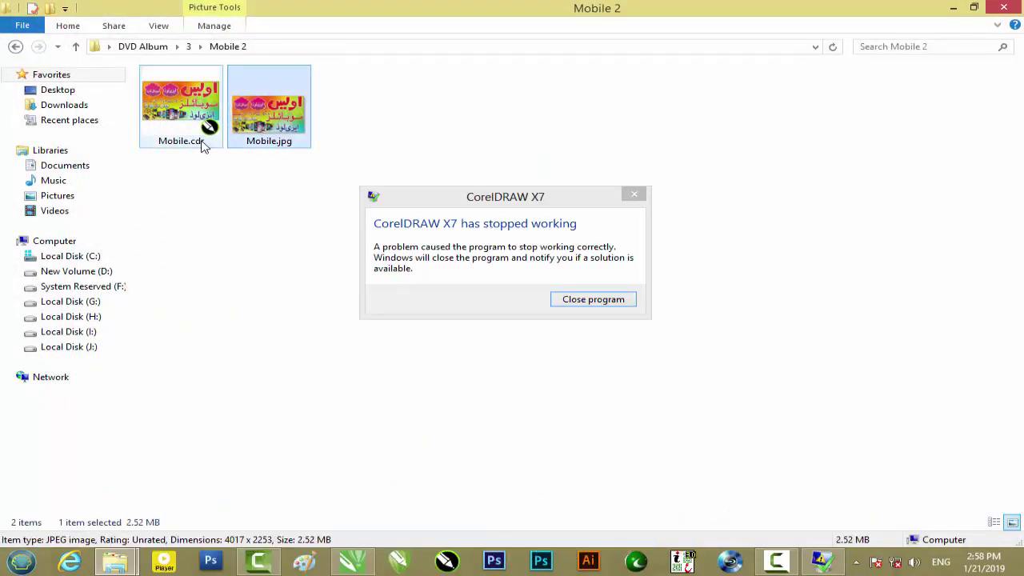
pyautogui.moveTo(174, 168); pyautogui.dragTo(342, 96)
pyautogui.click(383, 101)
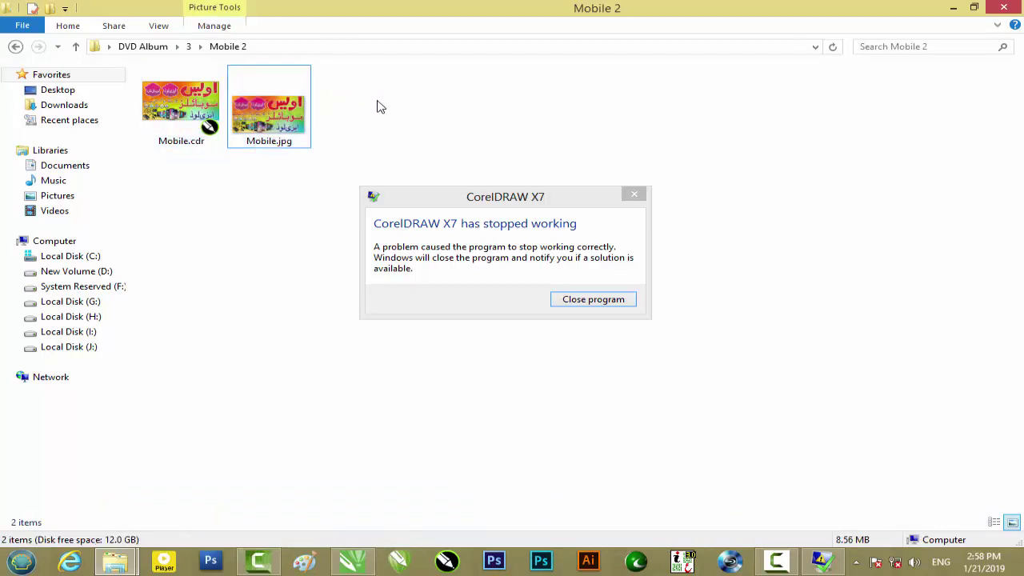